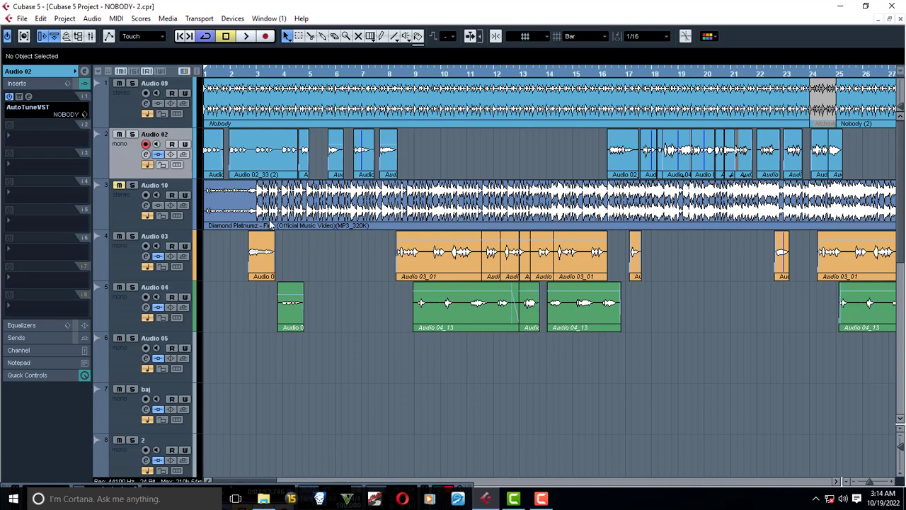
# Survey the full project arrangement around the Diamond Platnumz reference clip on track Audio 10
pyautogui.click(245, 221)
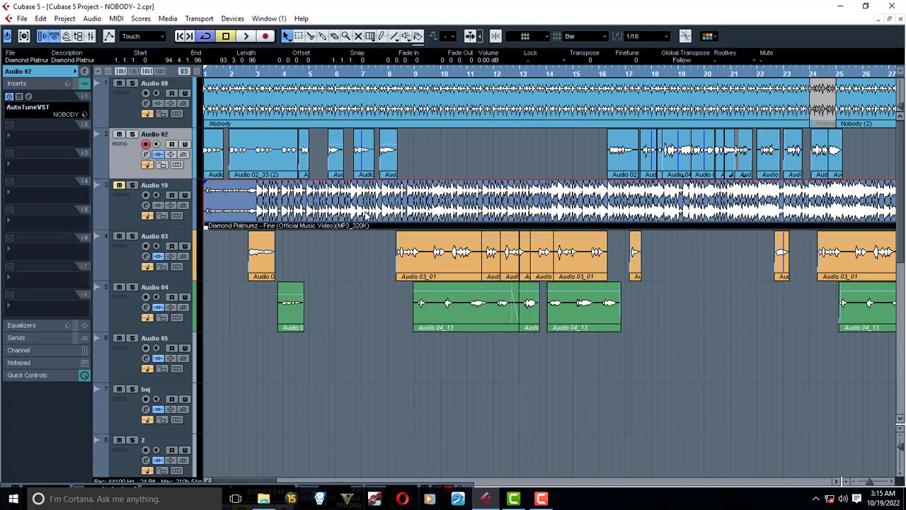
pyautogui.press('g')
pyautogui.press('g')
pyautogui.press('g')
pyautogui.press('g')
pyautogui.press('g')
pyautogui.press('g')
pyautogui.press('g')
pyautogui.press('g')
pyautogui.press('g')
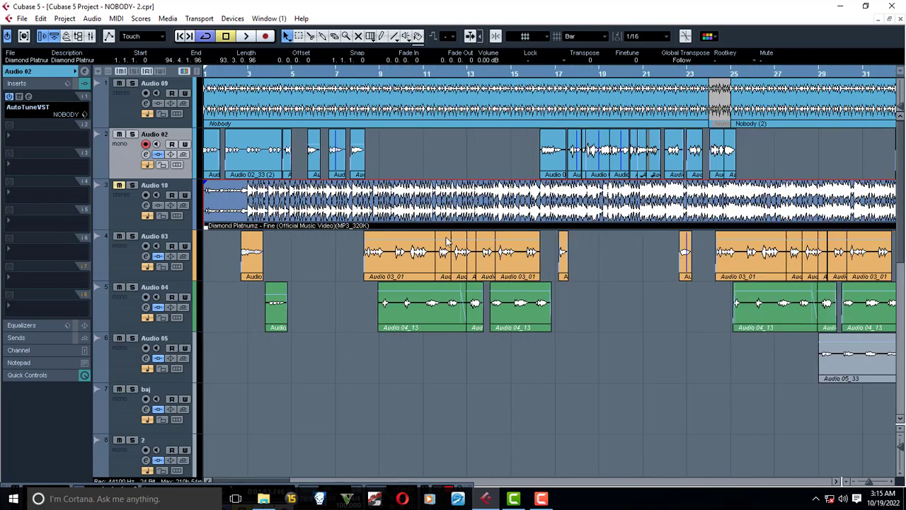
pyautogui.press('g')
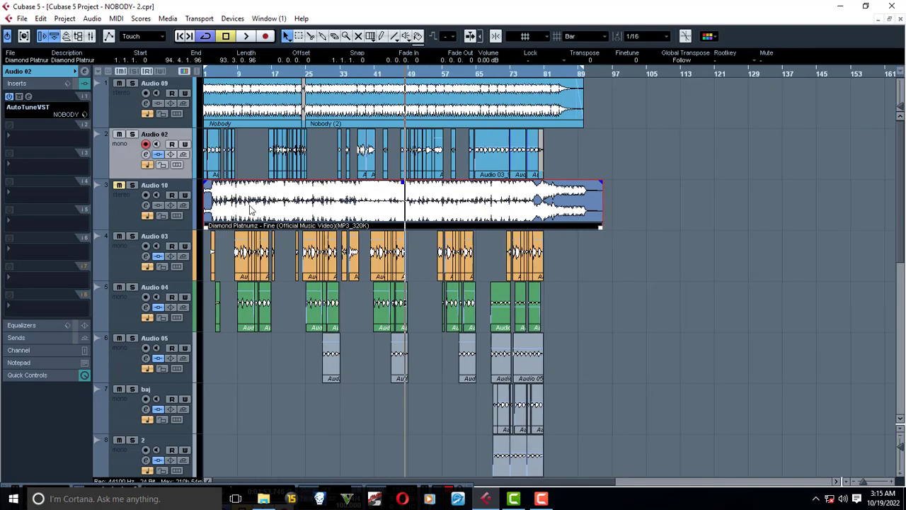
pyautogui.press('h')
pyautogui.press('h')
pyautogui.press('g')
pyautogui.press('g')
pyautogui.press('g')
pyautogui.press('g')
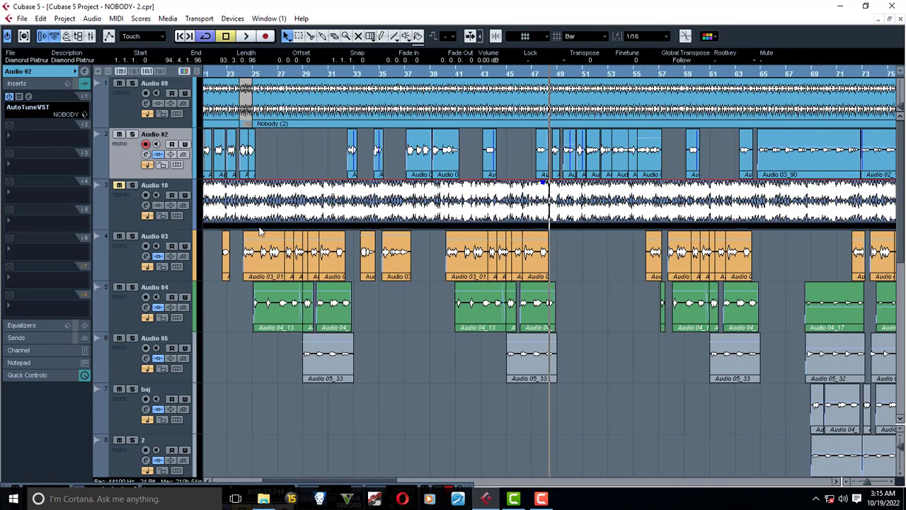
pyautogui.click(269, 226)
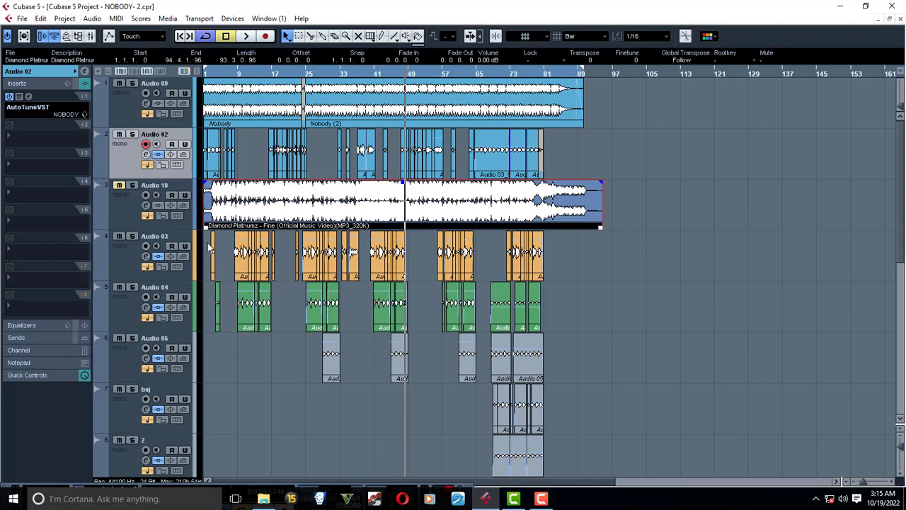
# Play the mix from the current playhead position between bars 41 and 49, then stop playback
pyautogui.press('space')
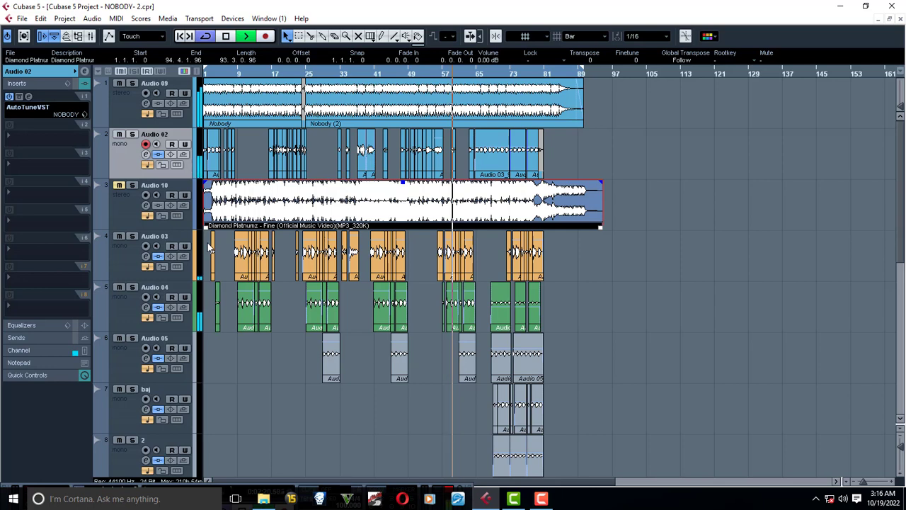
pyautogui.press('space')
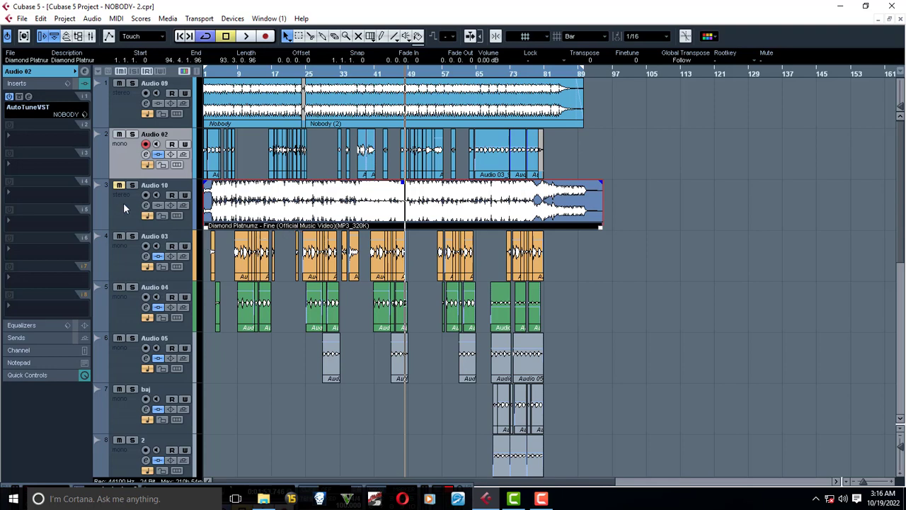
# Examine the key, scale options and retune speed of the AutoTune insert on track Audio 02
pyautogui.click(29, 97)
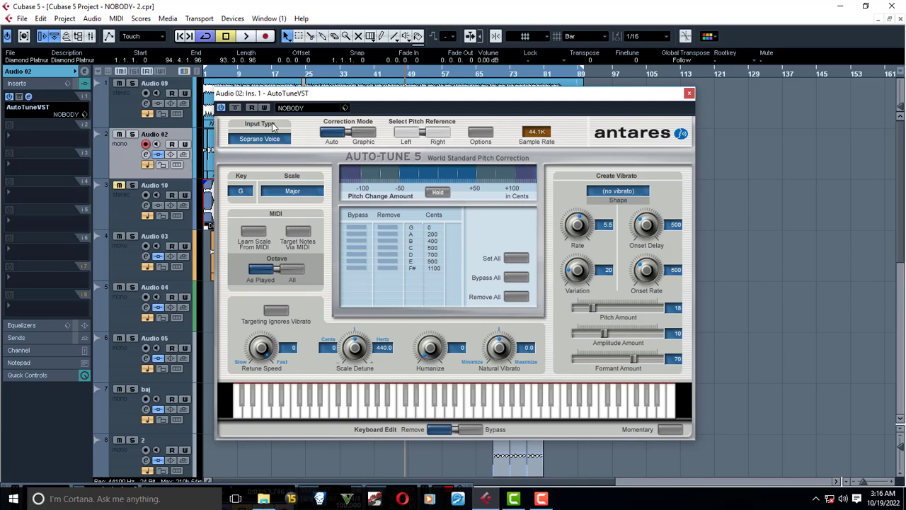
pyautogui.click(301, 194)
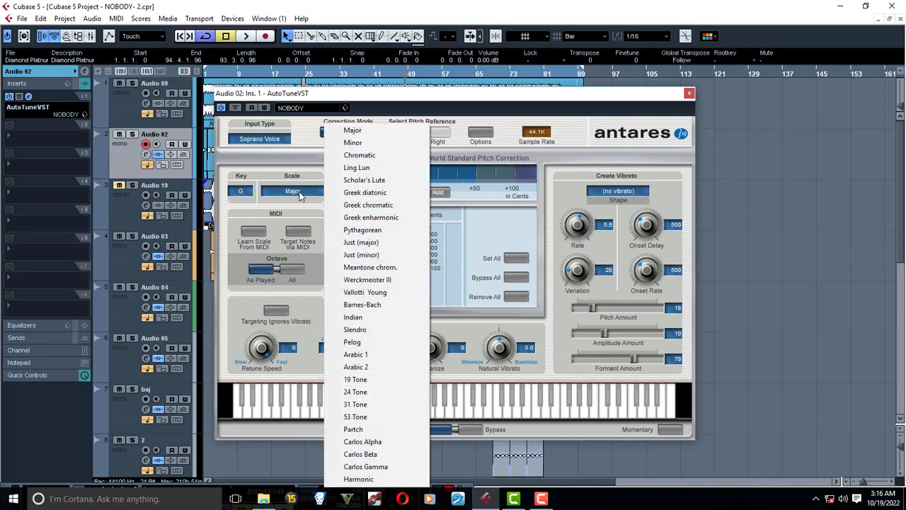
pyautogui.click(301, 161)
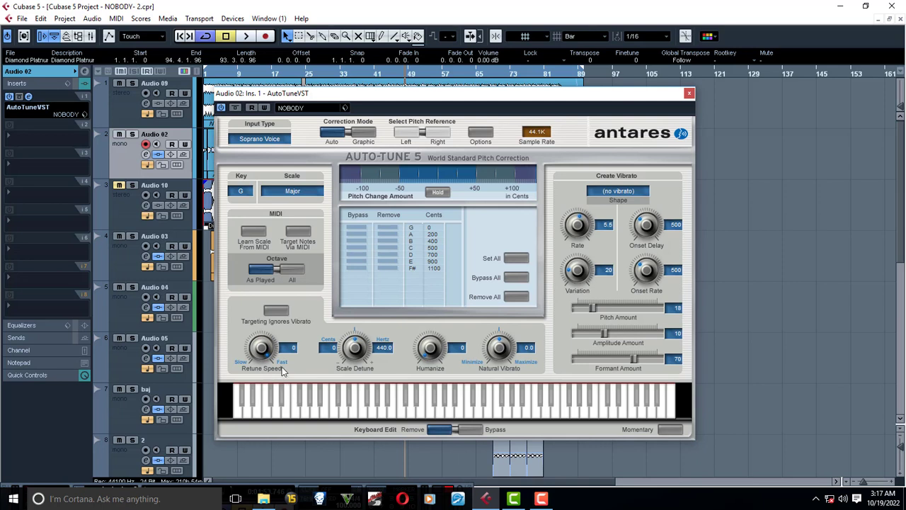
pyautogui.moveTo(261, 351); pyautogui.dragTo(258, 353)
pyautogui.moveTo(257, 356); pyautogui.dragTo(255, 361)
pyautogui.click(689, 93)
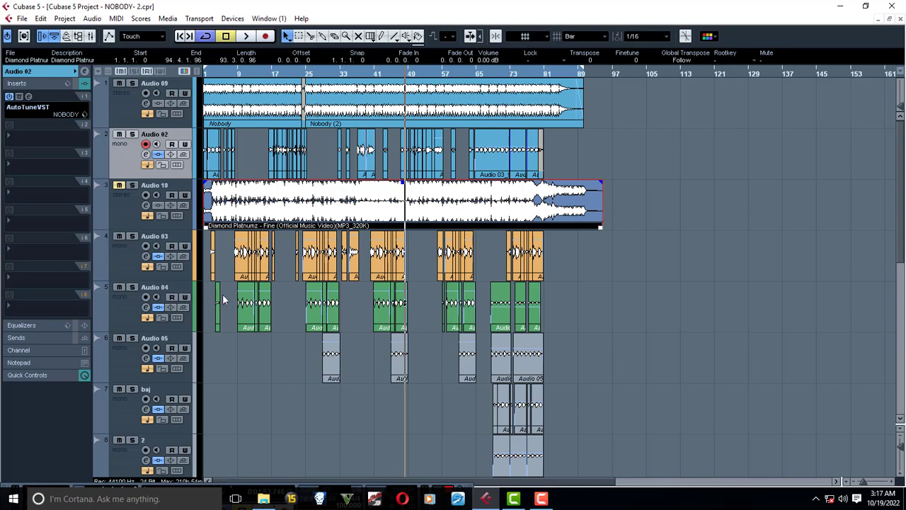
# Select the Group 1 track and examine its Compressor DeEsser insert and the available presets
pyautogui.scroll(-10, 228, 305)
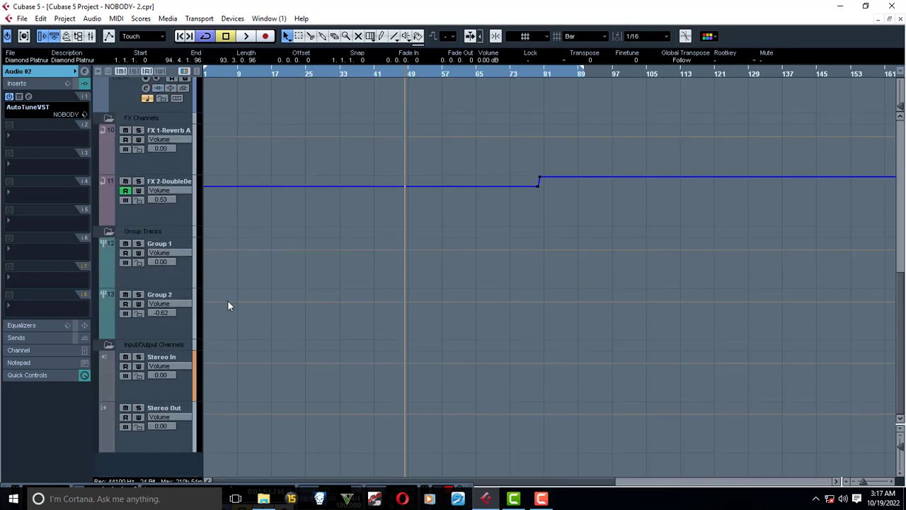
pyautogui.click(183, 274)
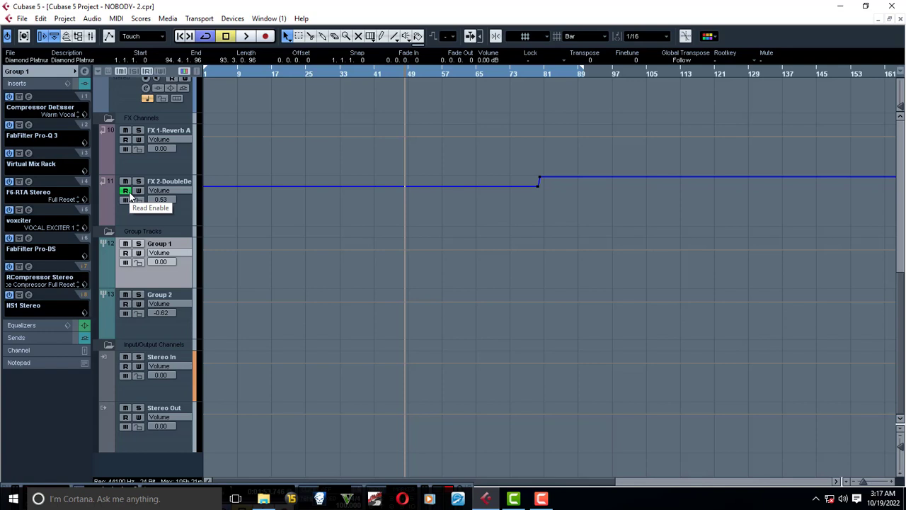
pyautogui.click(28, 96)
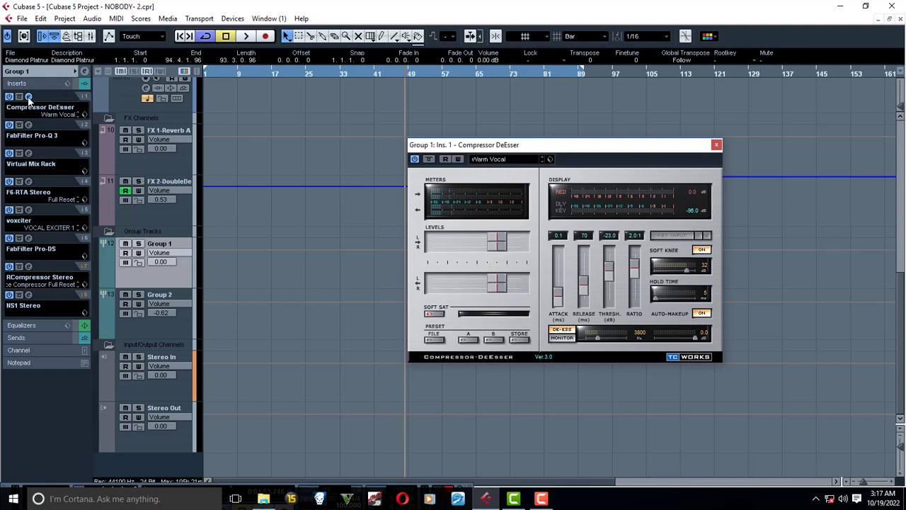
pyautogui.moveTo(579, 151); pyautogui.dragTo(426, 98)
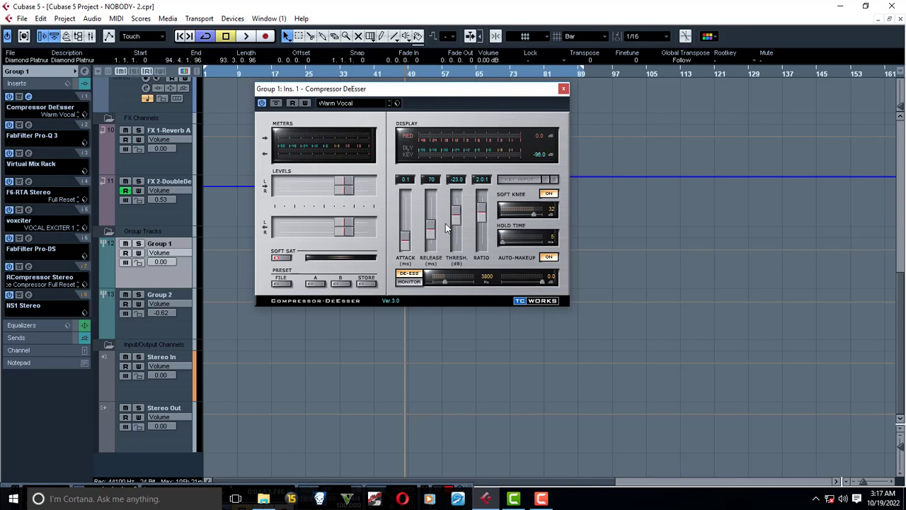
pyautogui.click(344, 104)
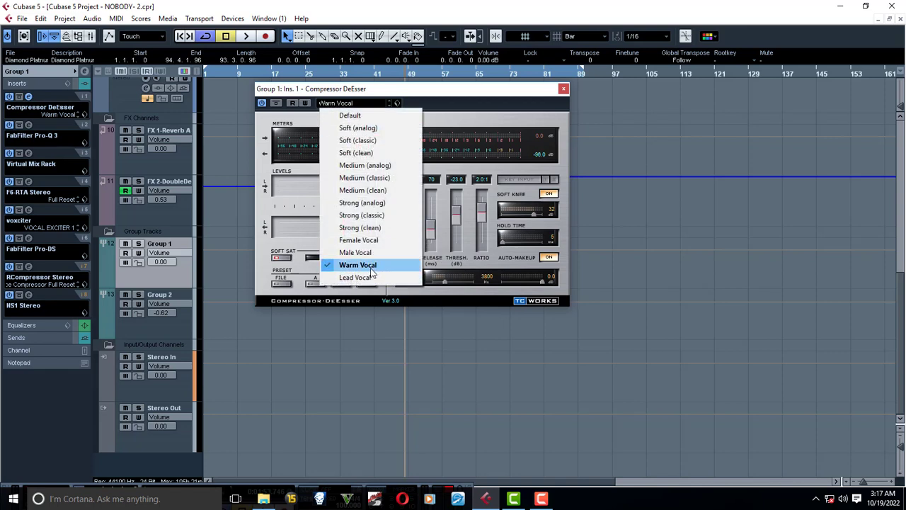
pyautogui.click(564, 88)
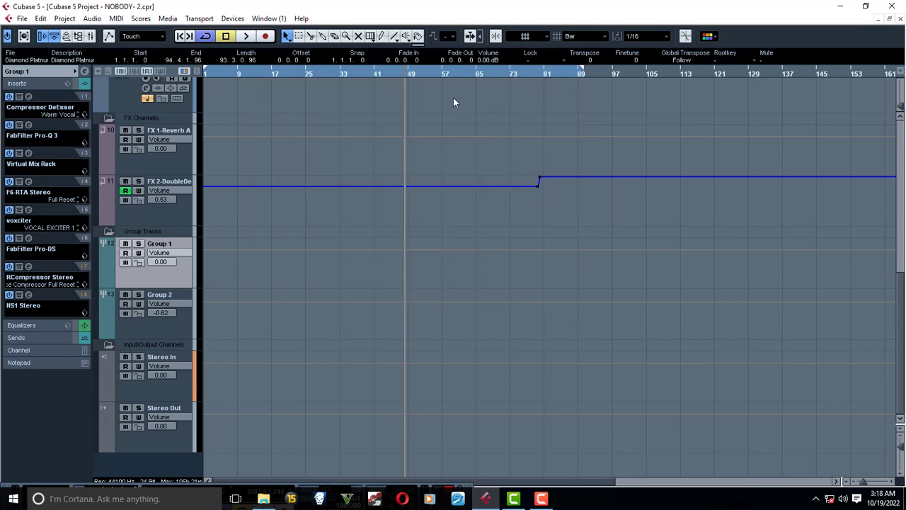
# Examine Group 1's FabFilter Pro-Q 3 curve and compare playback with the first two inserts switched off and back on
pyautogui.click(29, 124)
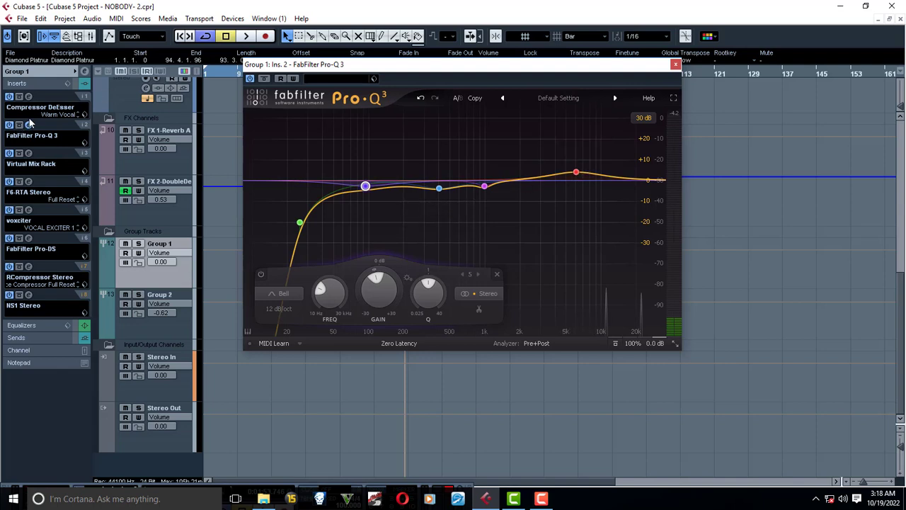
pyautogui.press('space')
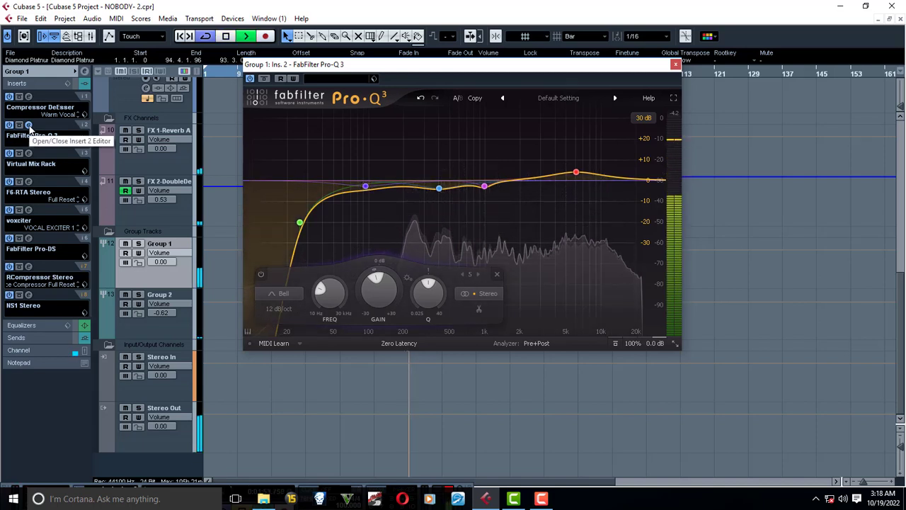
pyautogui.click(10, 98)
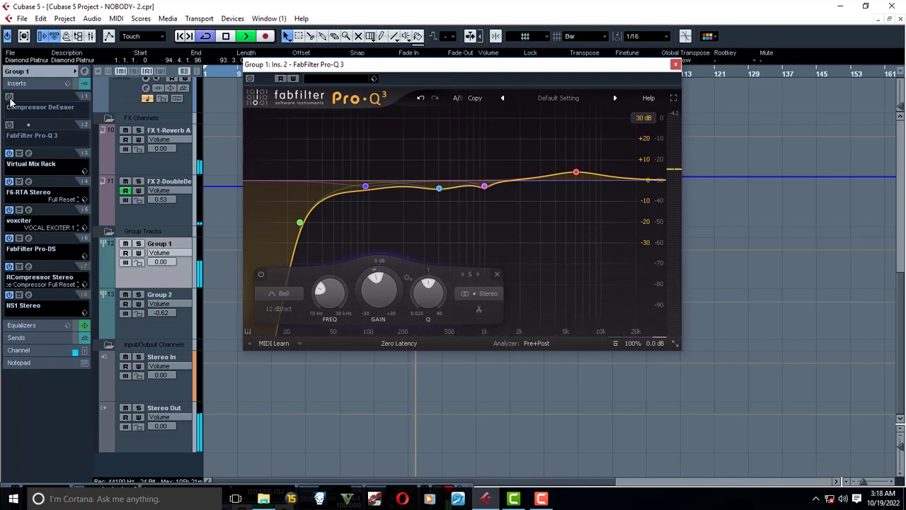
pyautogui.click(10, 98)
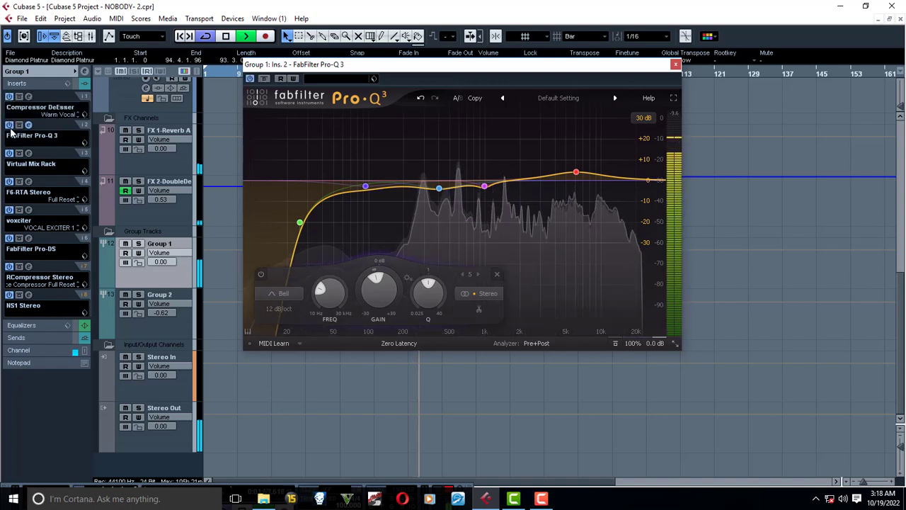
pyautogui.press('space')
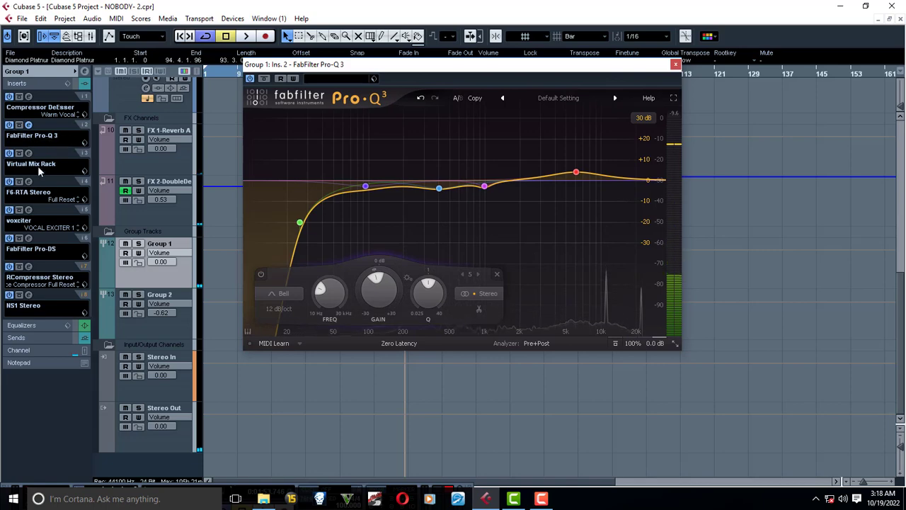
# Examine the FG-401, Revival and FG-S modules of Group 1's Virtual Mix Rack, including the compressor's threshold, ratio, makeup and mix controls
pyautogui.click(28, 153)
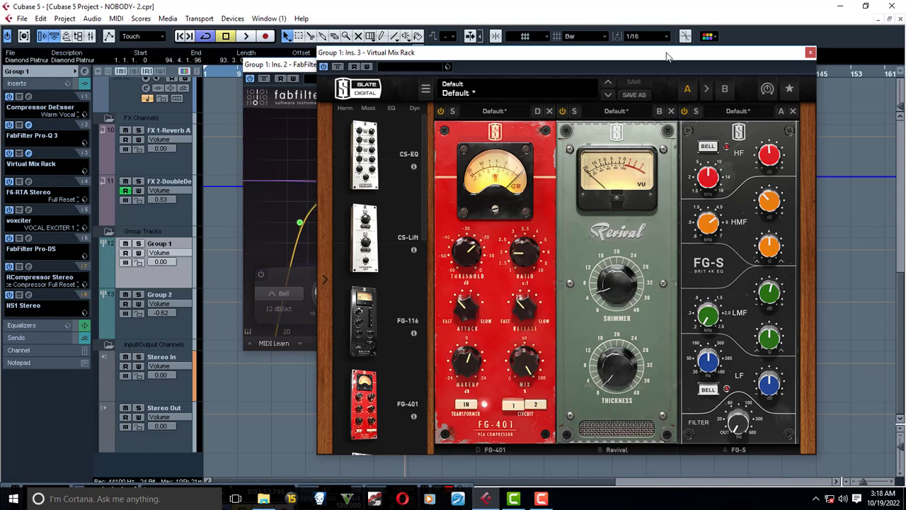
pyautogui.moveTo(667, 55); pyautogui.dragTo(514, 57)
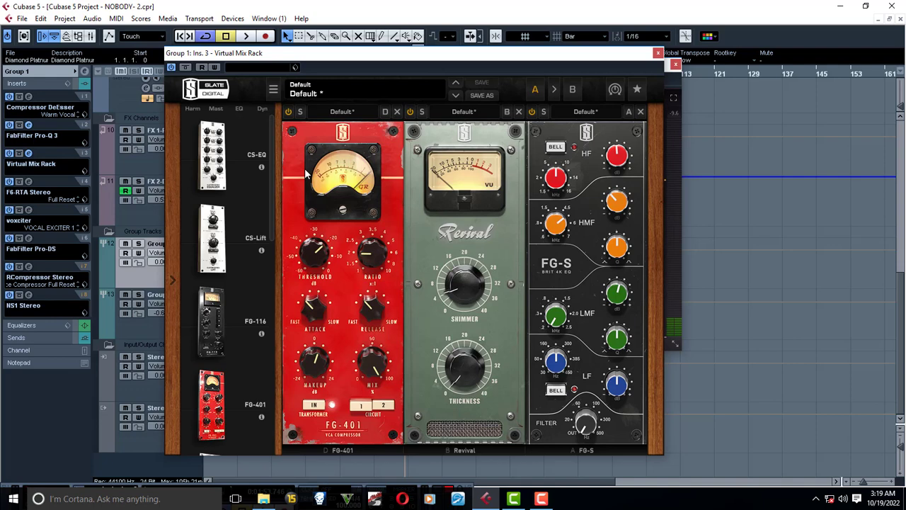
pyautogui.moveTo(371, 241)
pyautogui.moveTo(313, 260); pyautogui.dragTo(315, 253)
pyautogui.moveTo(475, 262)
pyautogui.moveTo(615, 203)
pyautogui.moveTo(313, 261)
pyautogui.moveTo(377, 259)
pyautogui.moveTo(316, 365)
pyautogui.moveTo(376, 371)
pyautogui.press('space')
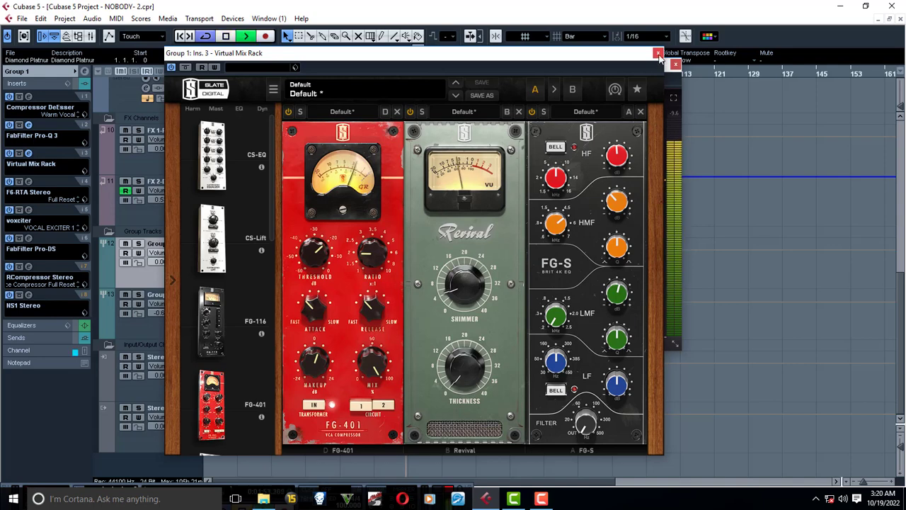
pyautogui.click(658, 54)
pyautogui.click(676, 65)
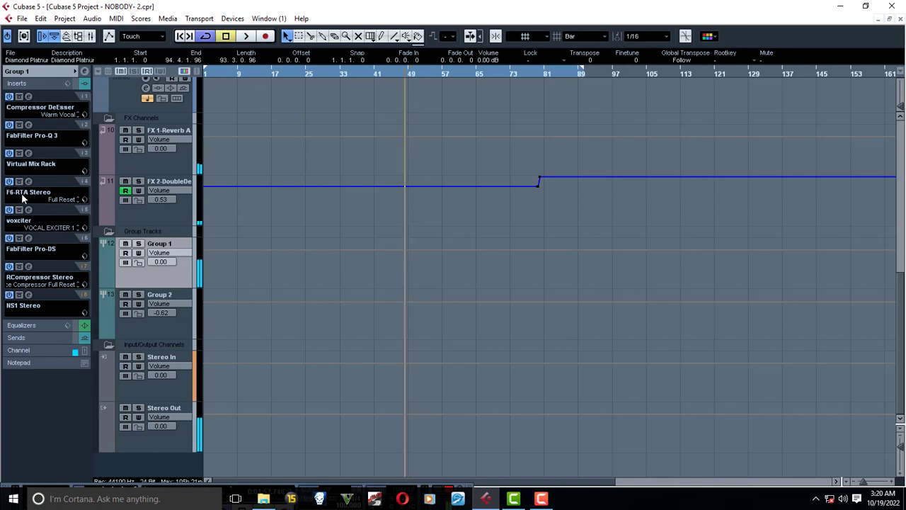
# Compare Group 1's sound during playback with the Virtual Mix Rack insert switched off and back on
pyautogui.click(9, 153)
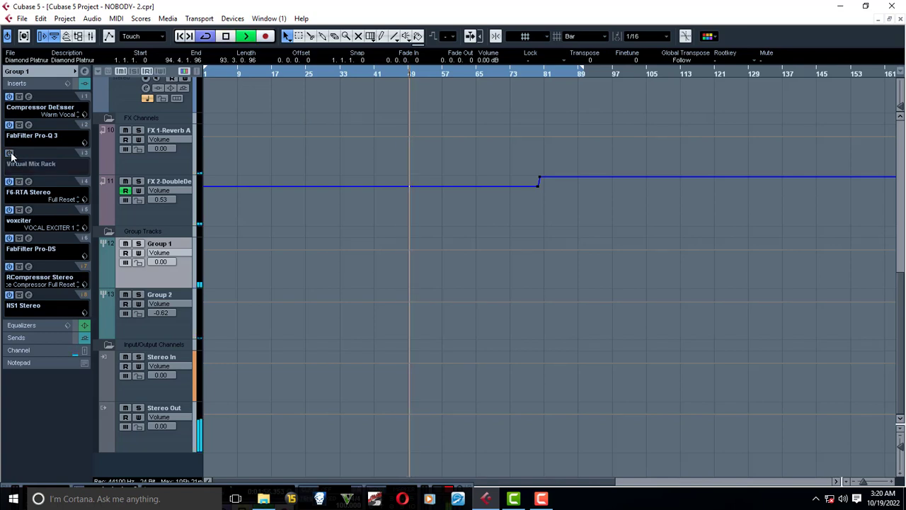
pyautogui.click(9, 153)
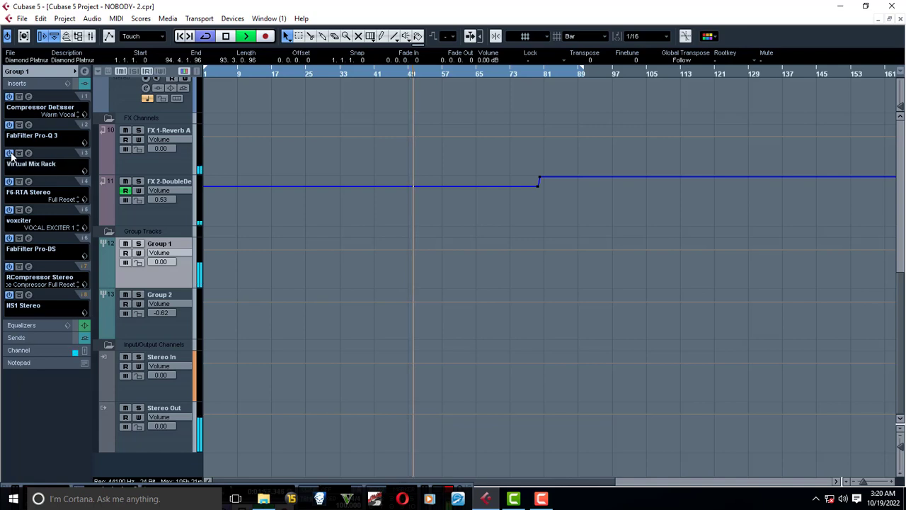
pyautogui.press('space')
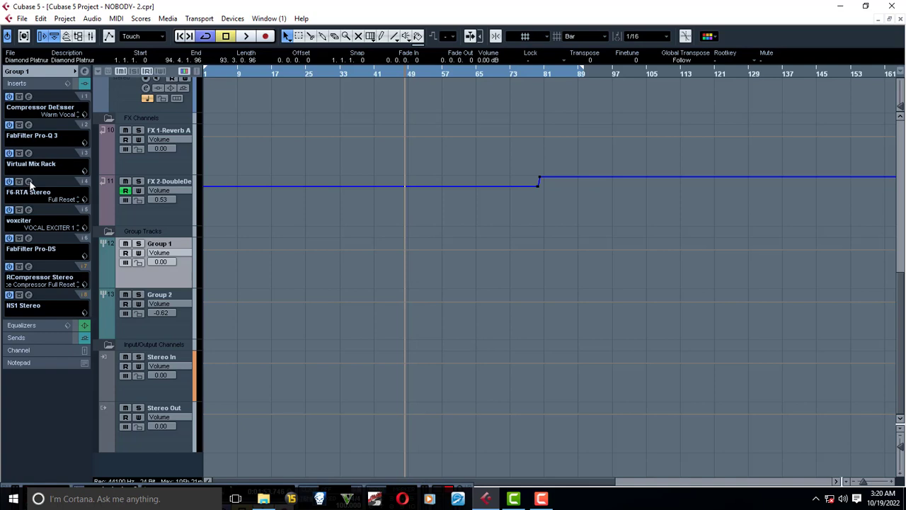
# Set the high-cut filter of Group 1's F6-RTA Stereo equalizer to 18890 Hz
pyautogui.click(29, 180)
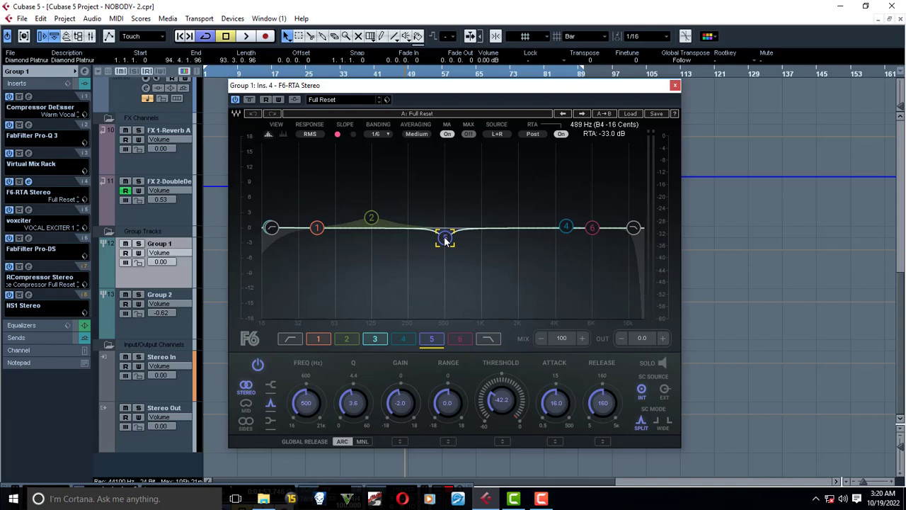
pyautogui.click(632, 227)
pyautogui.moveTo(630, 227); pyautogui.dragTo(637, 227)
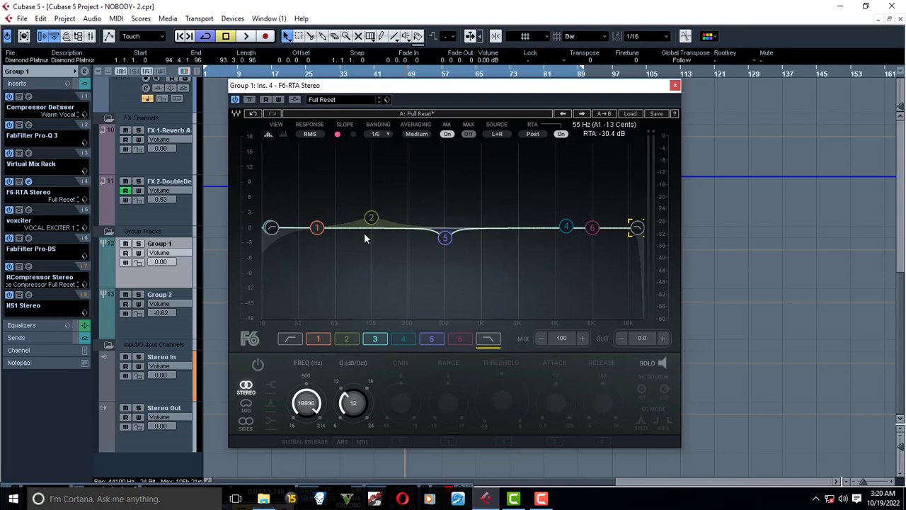
pyautogui.click(675, 86)
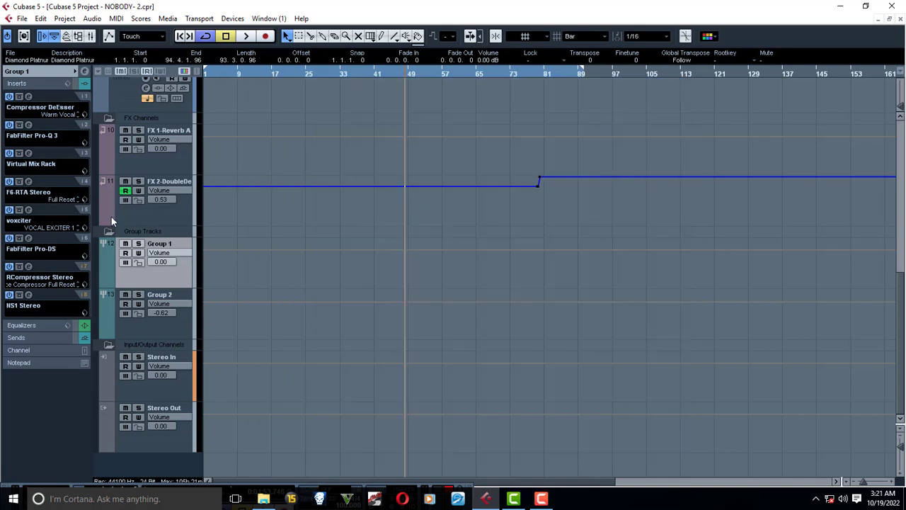
# Examine the voxciter insert on Group 1 with its VOCAL EXCITER 1 preset and audition it during playback
pyautogui.click(29, 210)
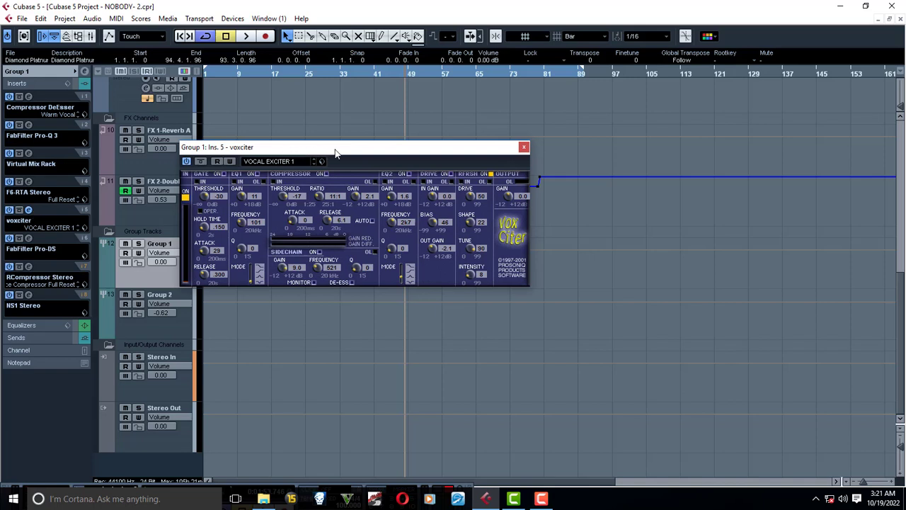
pyautogui.click(382, 103)
pyautogui.press('space')
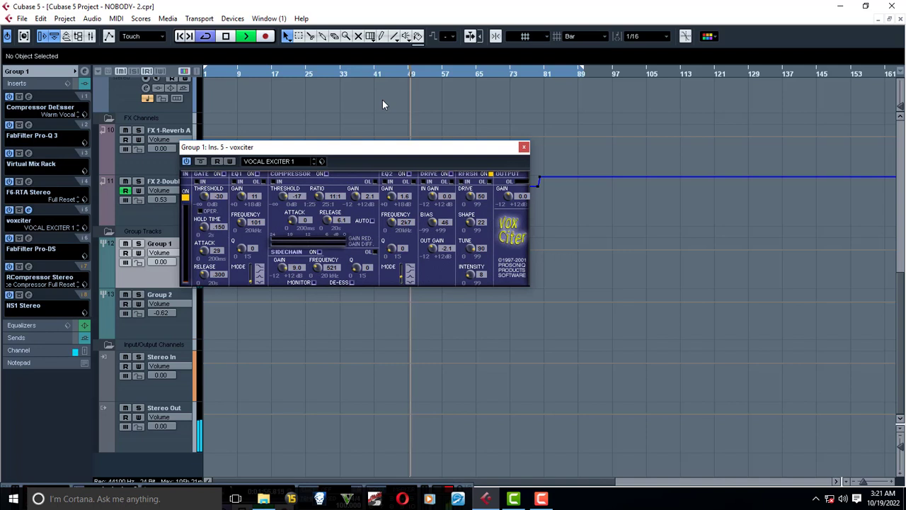
pyautogui.press('space')
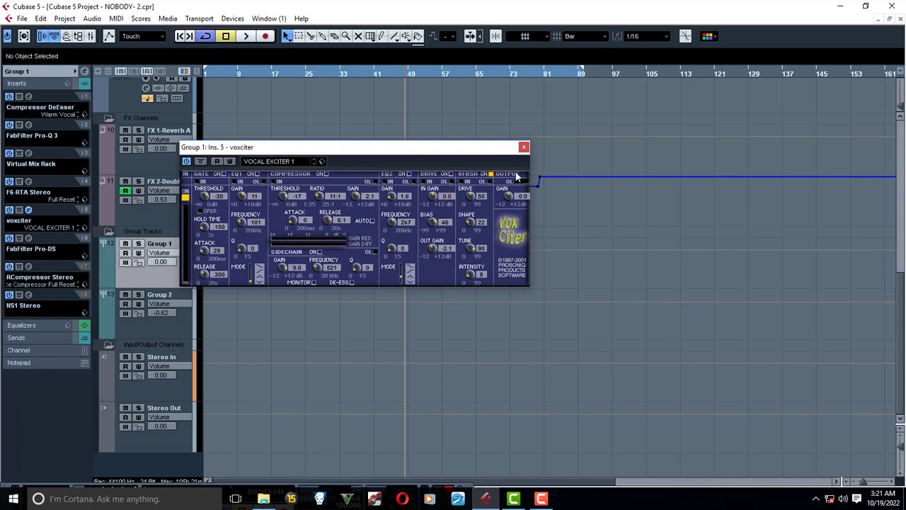
# Compare Group 1's sound during playback with the voxciter insert switched off and back on
pyautogui.click(524, 147)
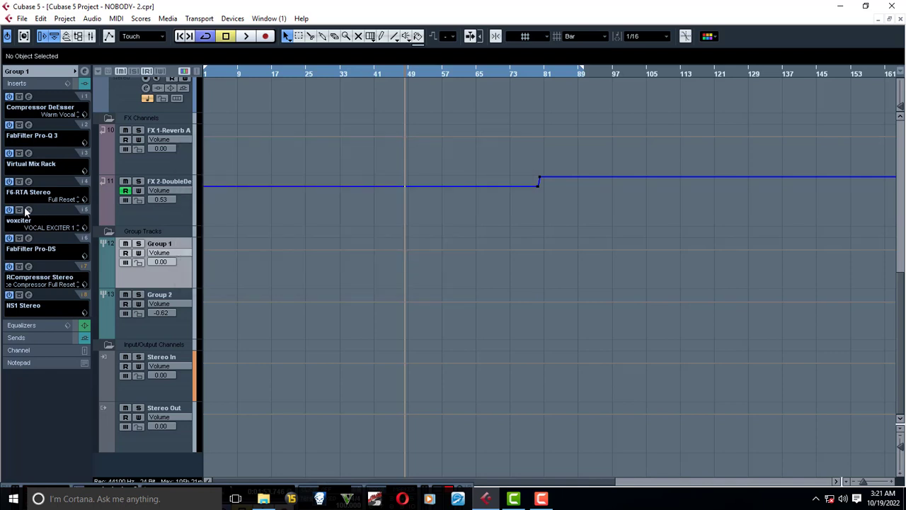
pyautogui.press('space')
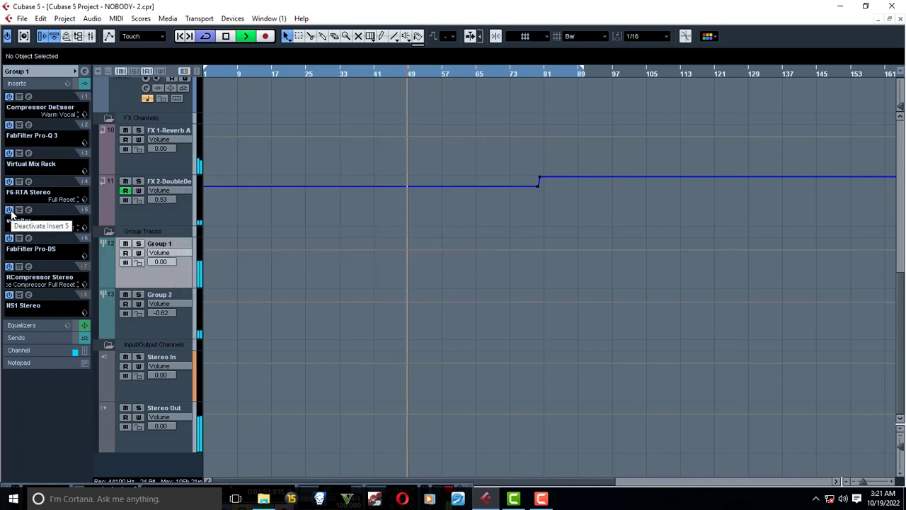
pyautogui.click(11, 211)
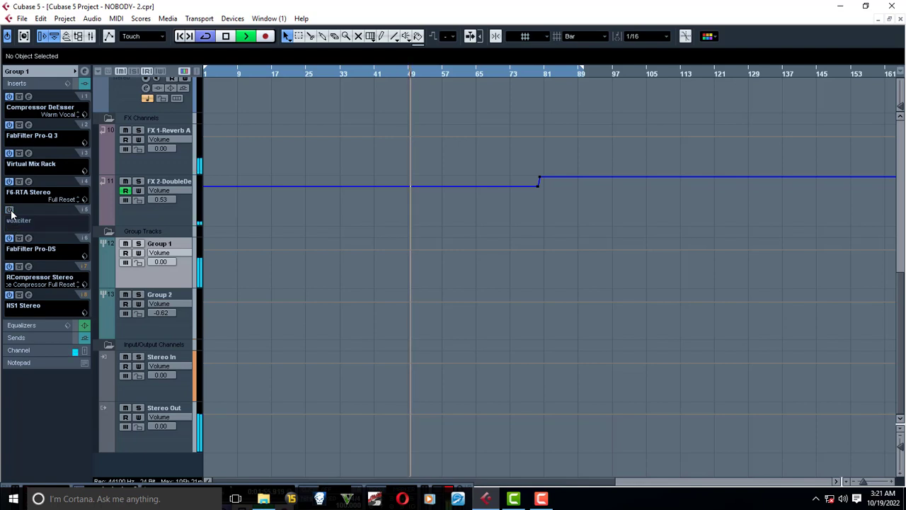
pyautogui.click(9, 210)
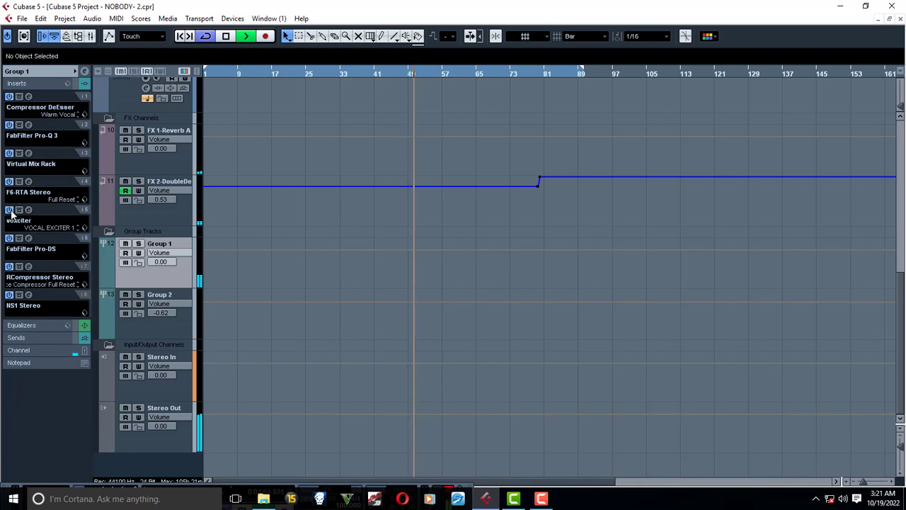
pyautogui.press('space')
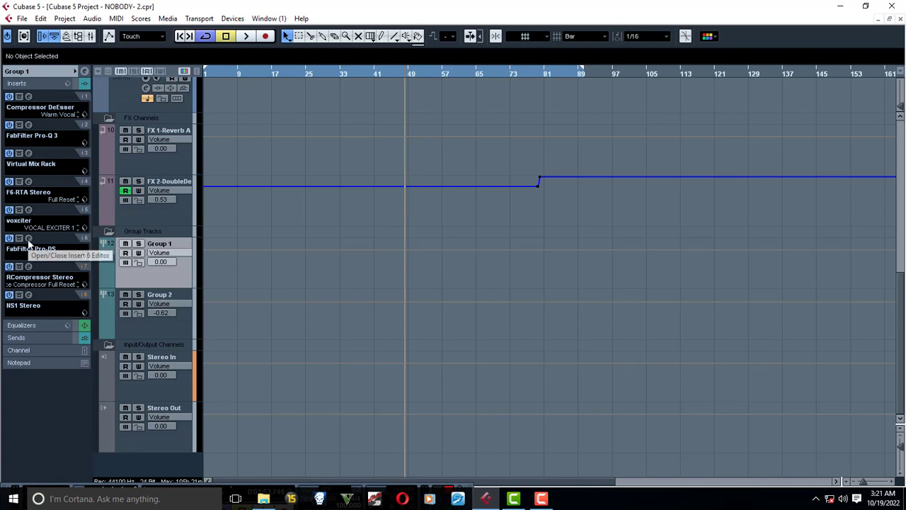
# Examine Group 1's FabFilter Pro-DS and RCompressor Stereo settings, auditioning the compressor briefly during playback
pyautogui.click(28, 239)
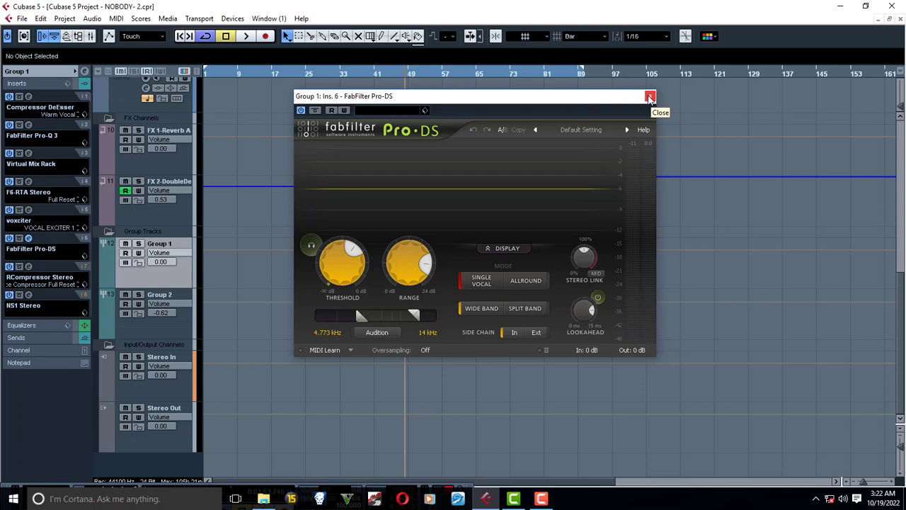
pyautogui.click(649, 96)
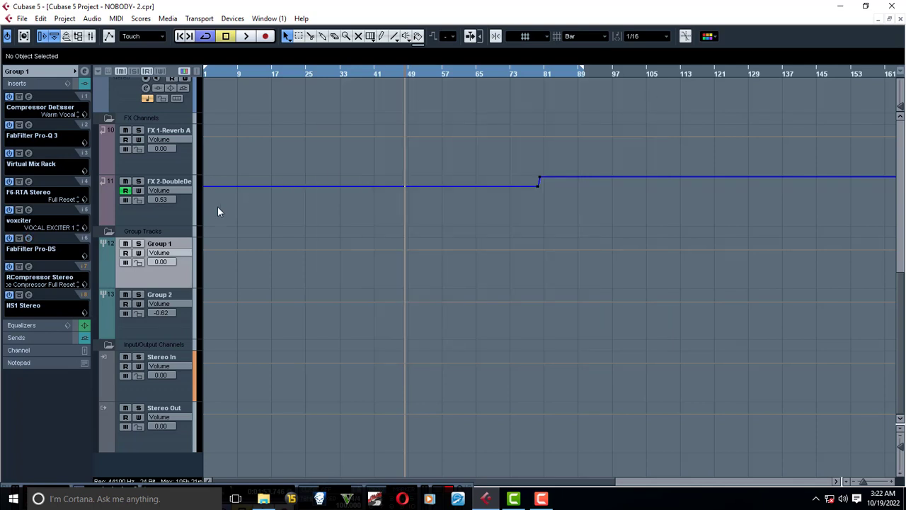
pyautogui.click(28, 268)
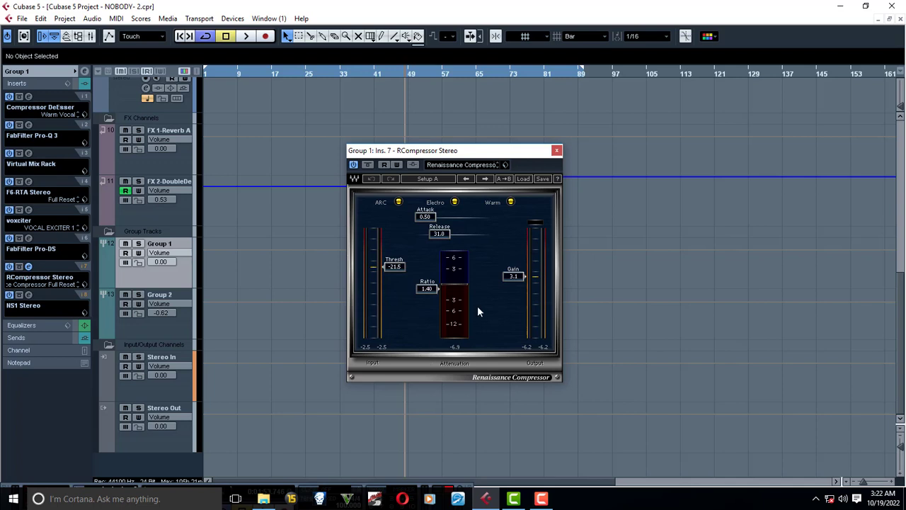
pyautogui.press('space')
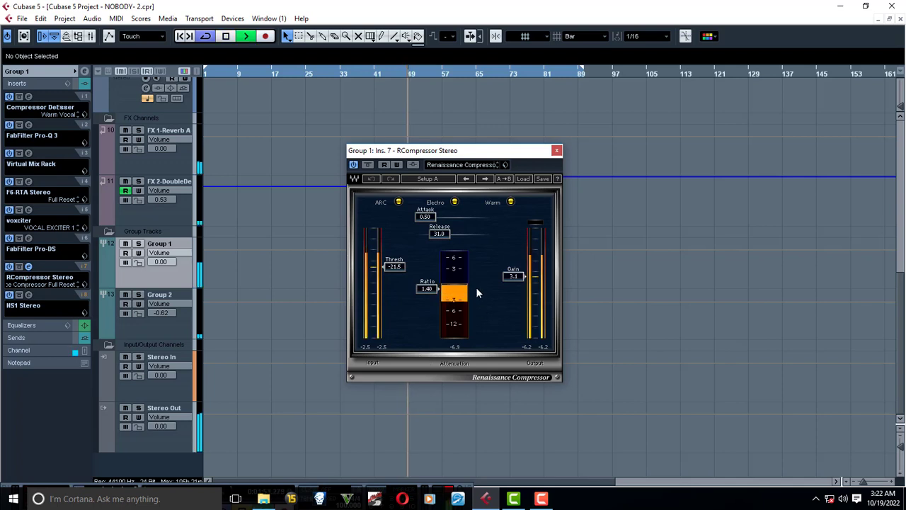
pyautogui.press('space')
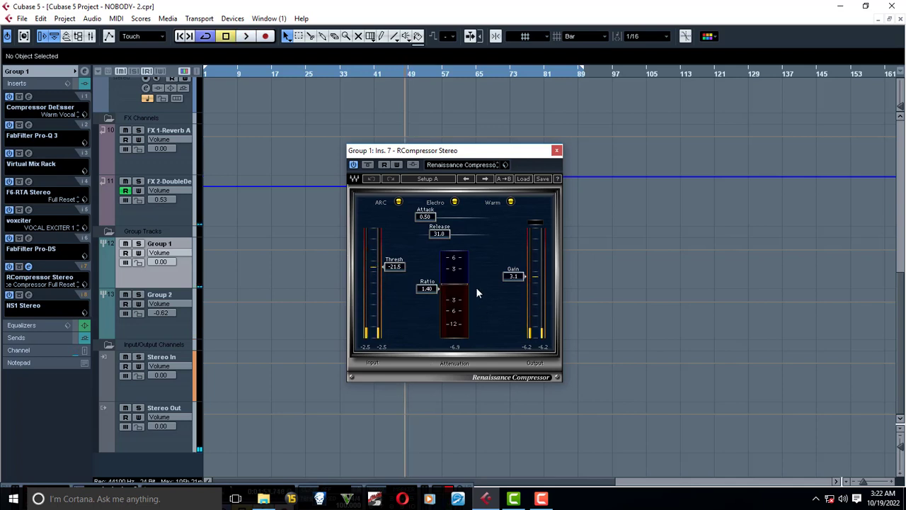
# Compare Group 1's sound during playback with the RCompressor Stereo insert switched off and back on
pyautogui.press('space')
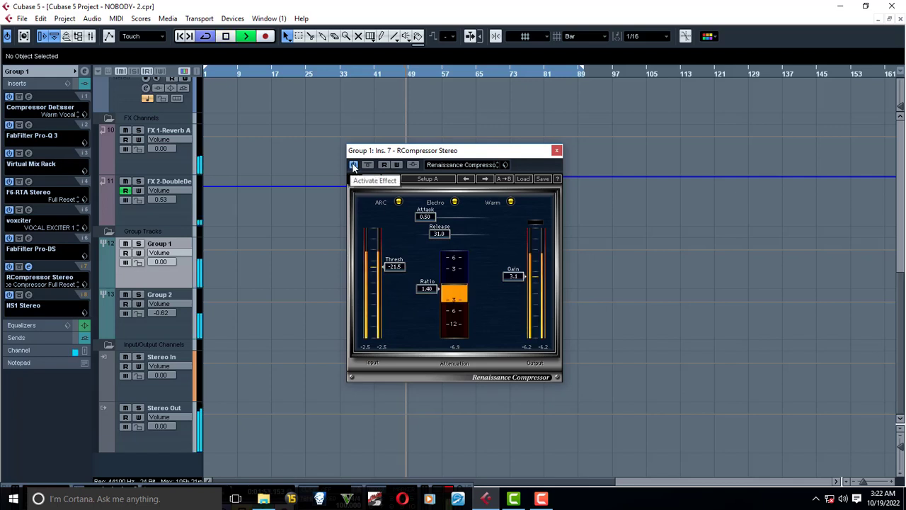
pyautogui.click(353, 165)
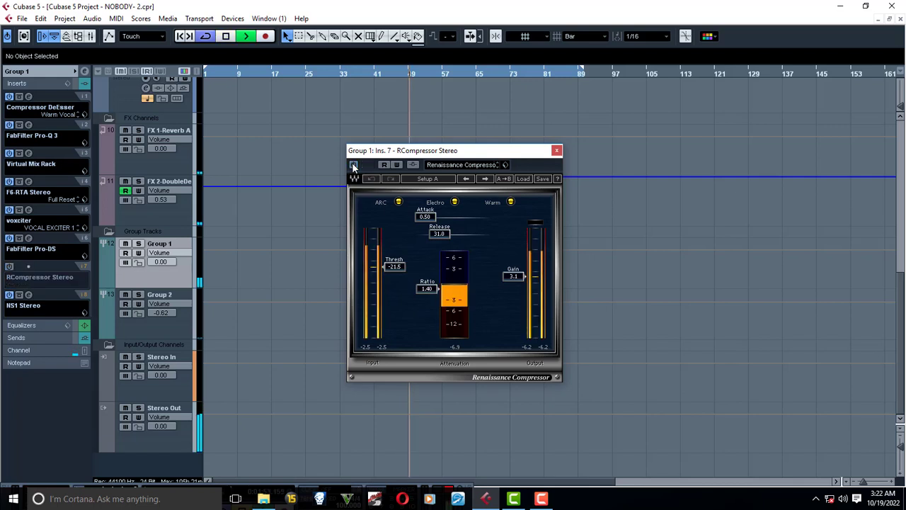
pyautogui.click(353, 165)
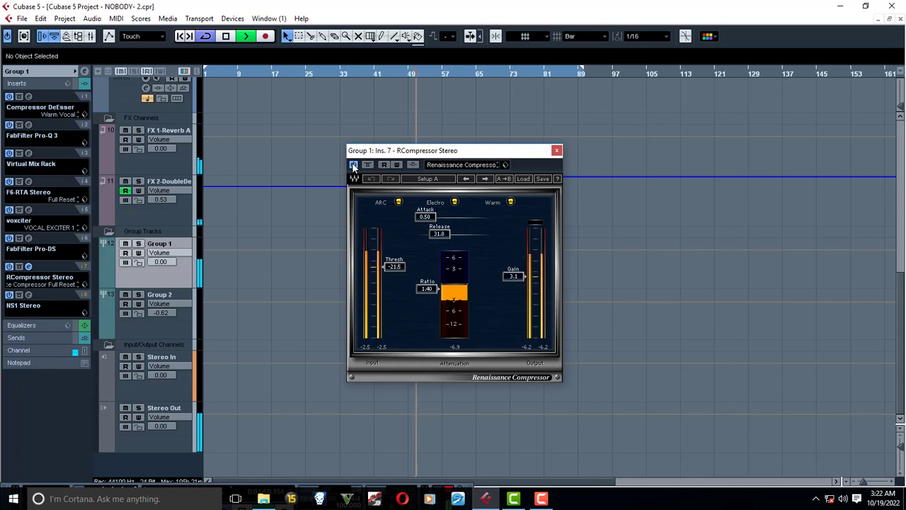
pyautogui.press('space')
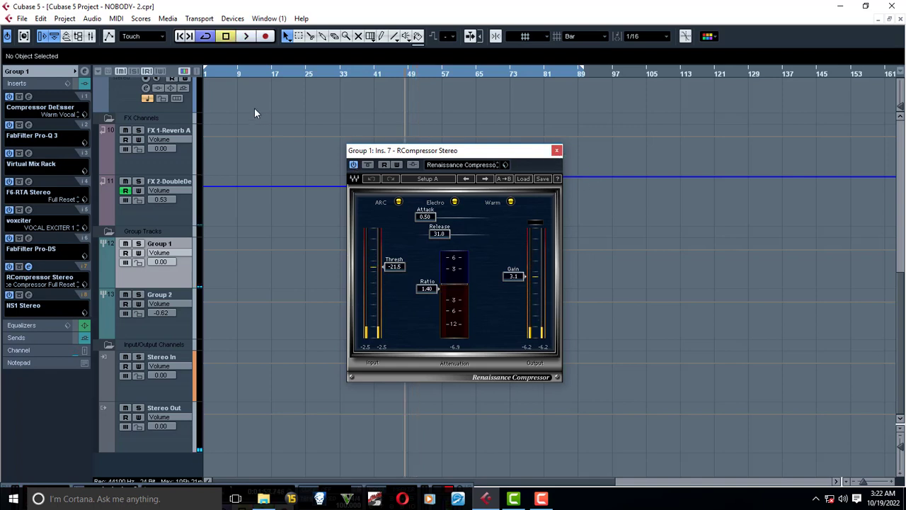
pyautogui.click(556, 151)
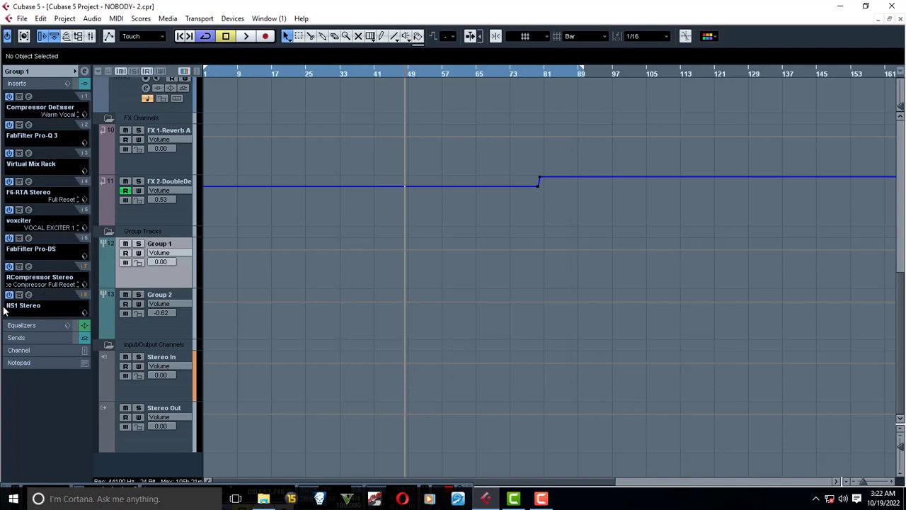
# Examine the NS1 Stereo noise suppressor on Group 1 and audition it during playback
pyautogui.click(29, 295)
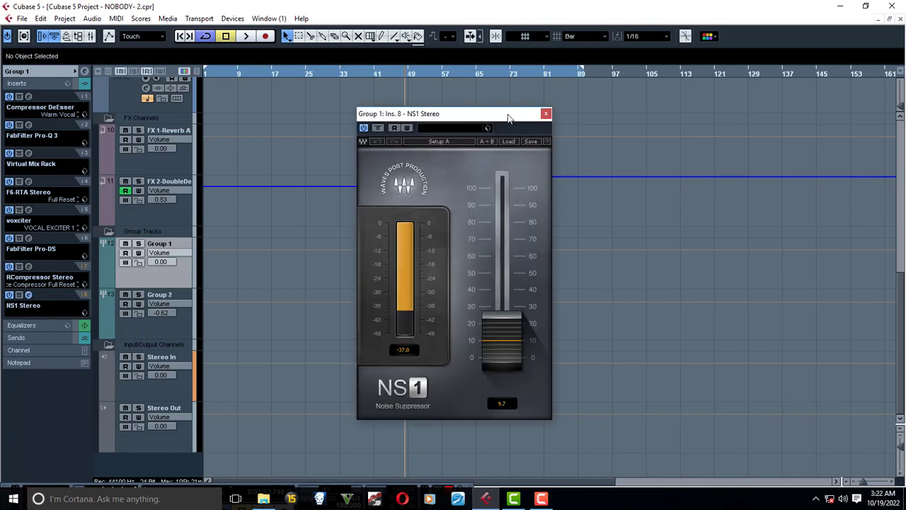
pyautogui.moveTo(511, 114); pyautogui.dragTo(473, 55)
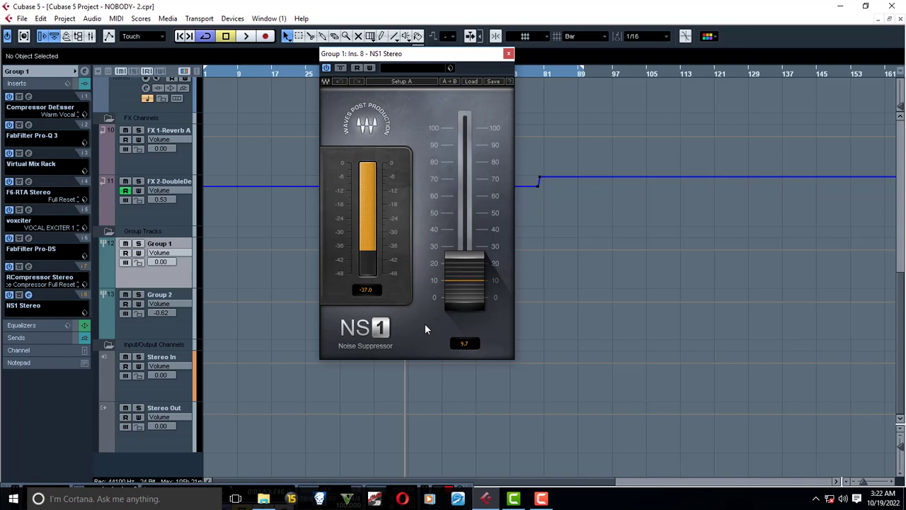
pyautogui.press('space')
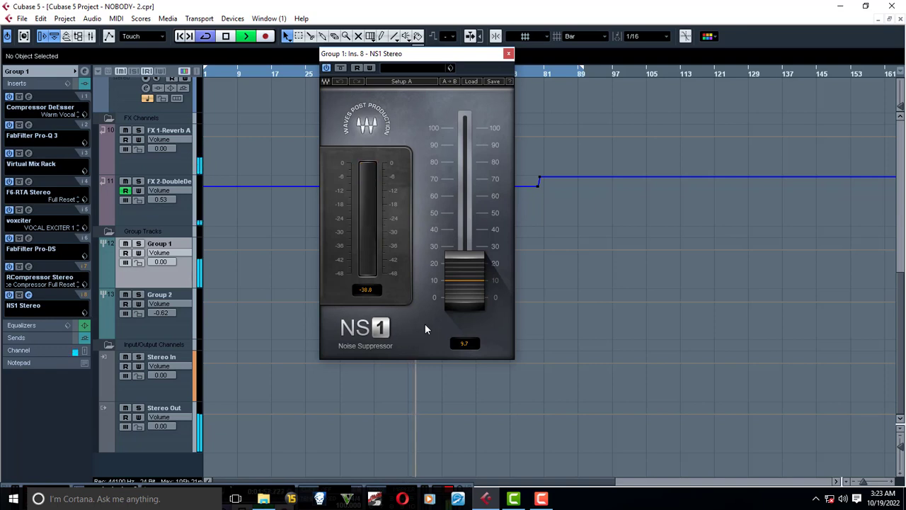
pyautogui.press('space')
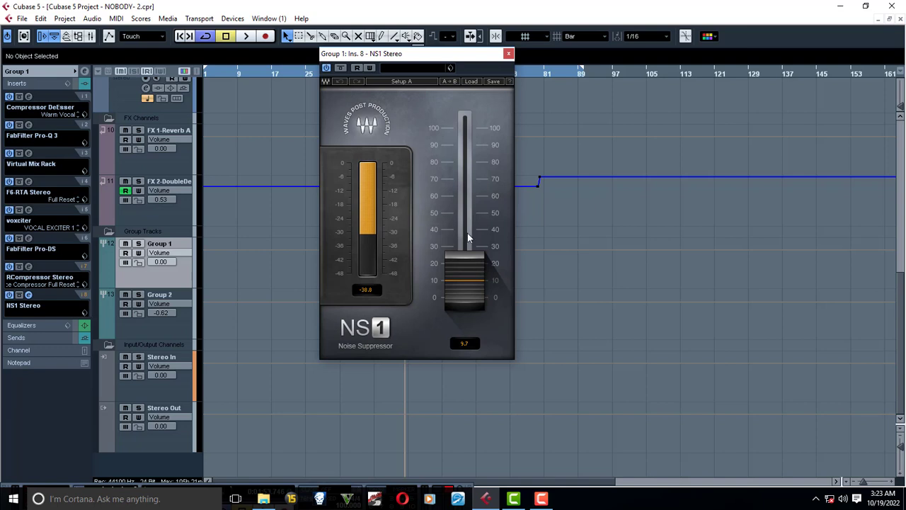
pyautogui.click(508, 54)
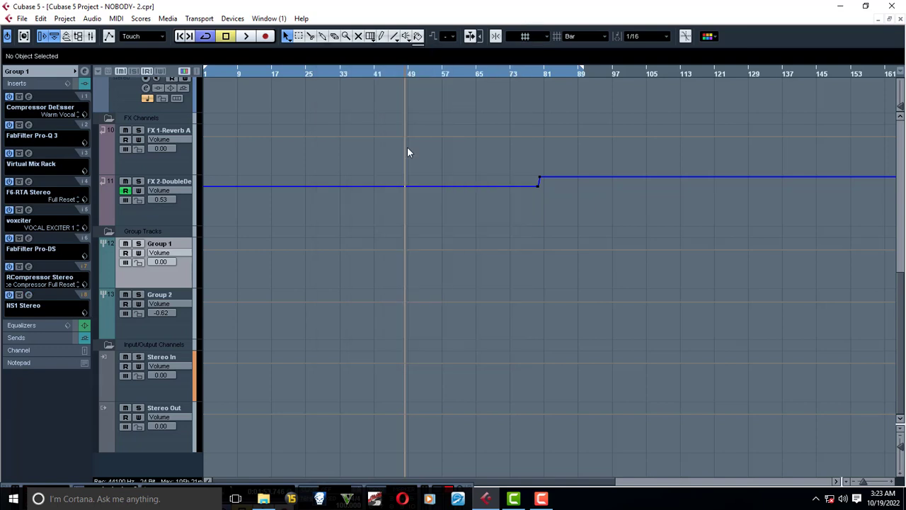
# Examine Group 1's sends to FX 1-Reverb A and FX 2-DoubleDelay, including the settings of both effect plugins
pyautogui.click(15, 339)
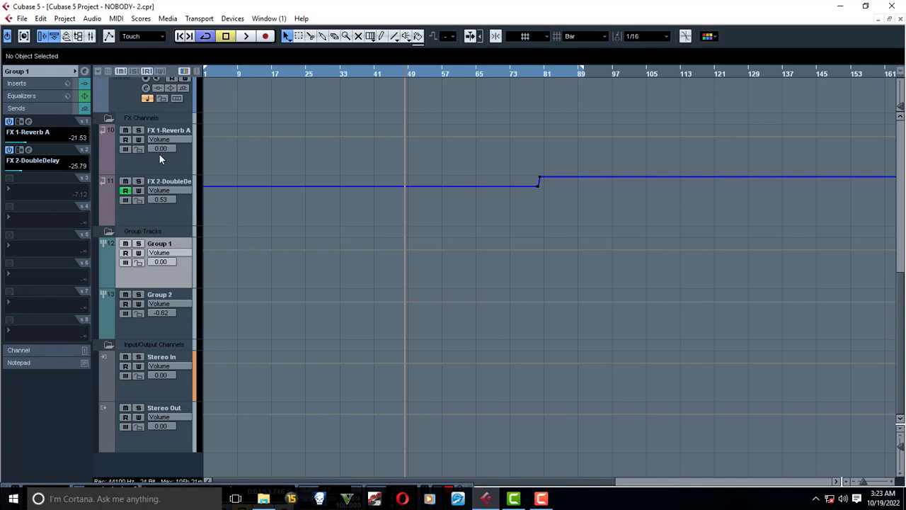
pyautogui.click(172, 167)
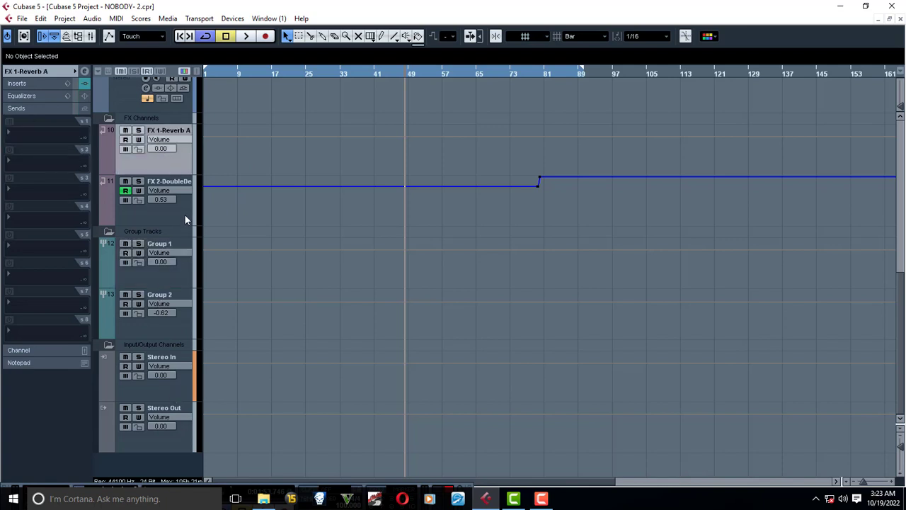
pyautogui.click(186, 281)
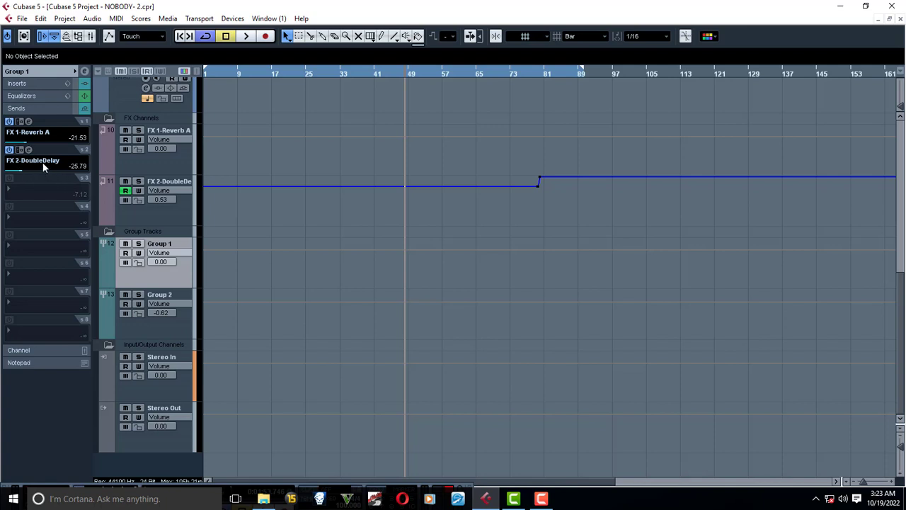
pyautogui.click(29, 122)
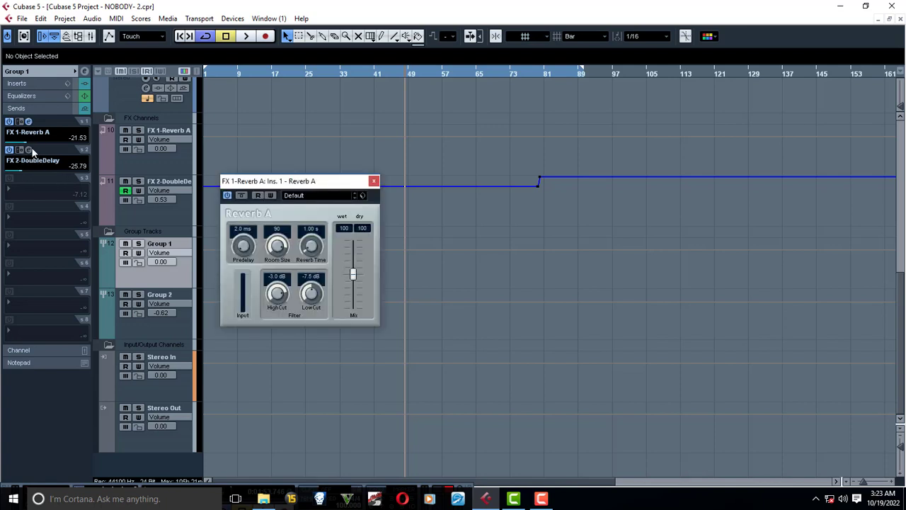
pyautogui.click(29, 150)
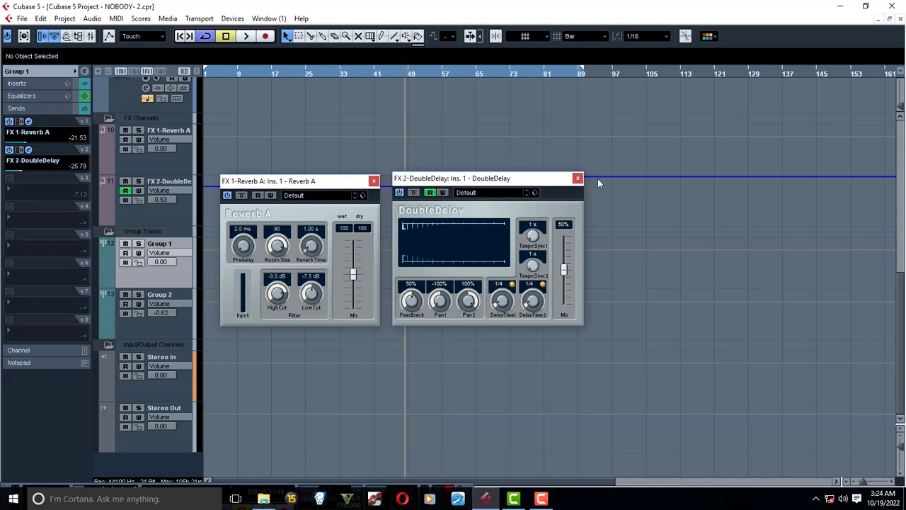
pyautogui.click(576, 179)
pyautogui.click(373, 181)
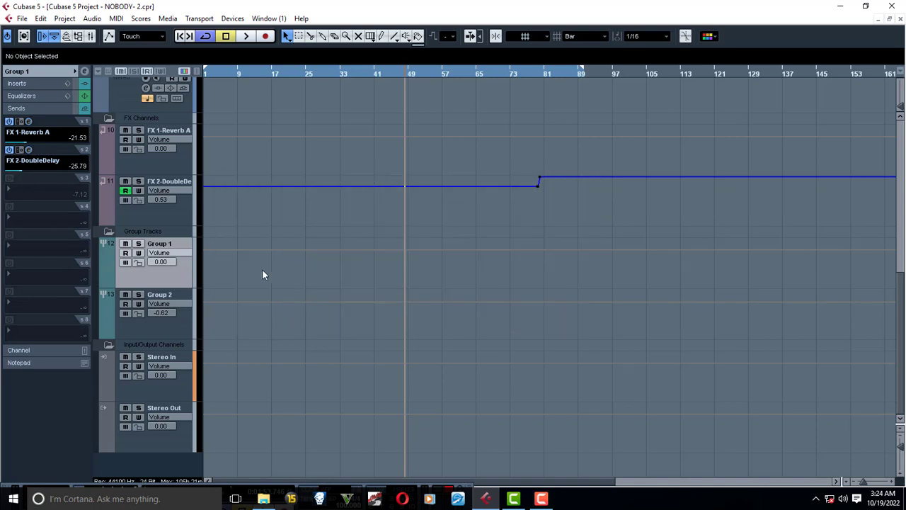
# Examine the inserts on the FX 1-Reverb A channel, including the FabFilter Pro-Q 3 equalizer curve
pyautogui.click(175, 166)
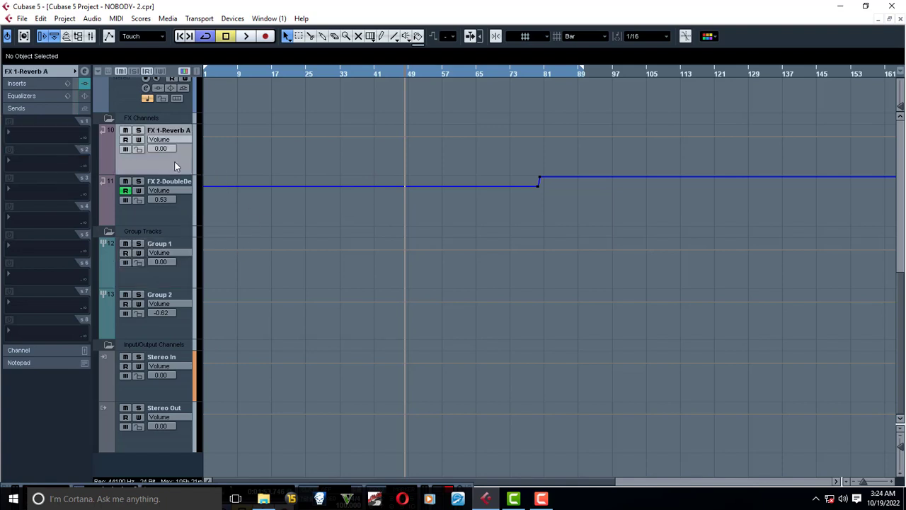
pyautogui.click(17, 85)
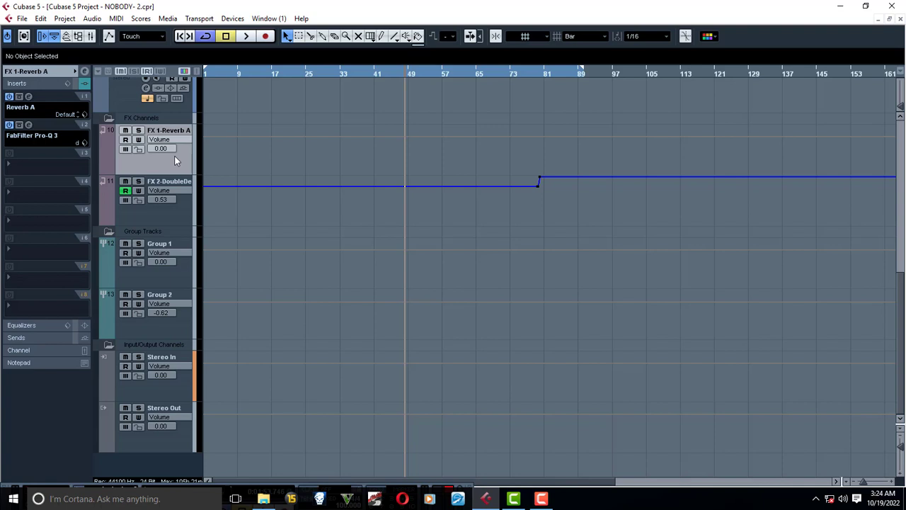
pyautogui.click(28, 97)
pyautogui.click(28, 97)
pyautogui.click(28, 125)
pyautogui.moveTo(328, 196)
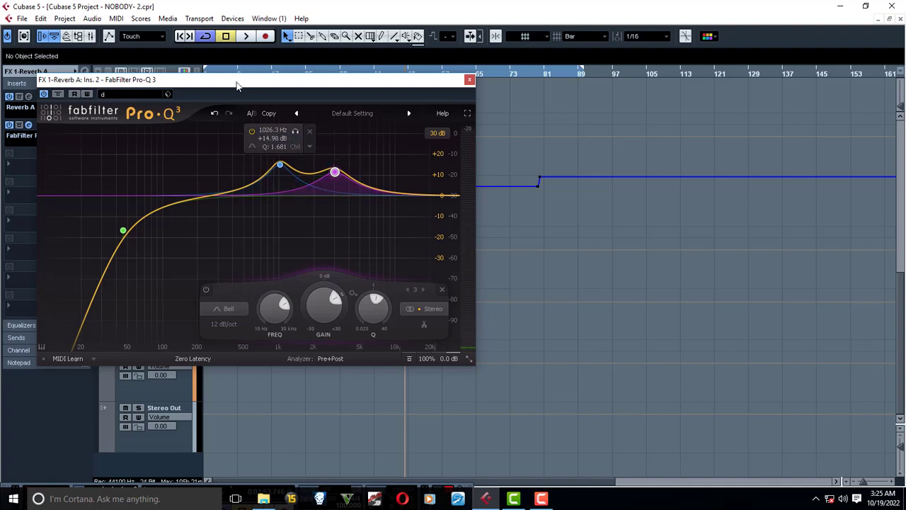
pyautogui.moveTo(263, 84); pyautogui.dragTo(390, 84)
# Solo Group 1 together with the FX channels, mute Group 2, and audition the equalized reverb
pyautogui.press('space')
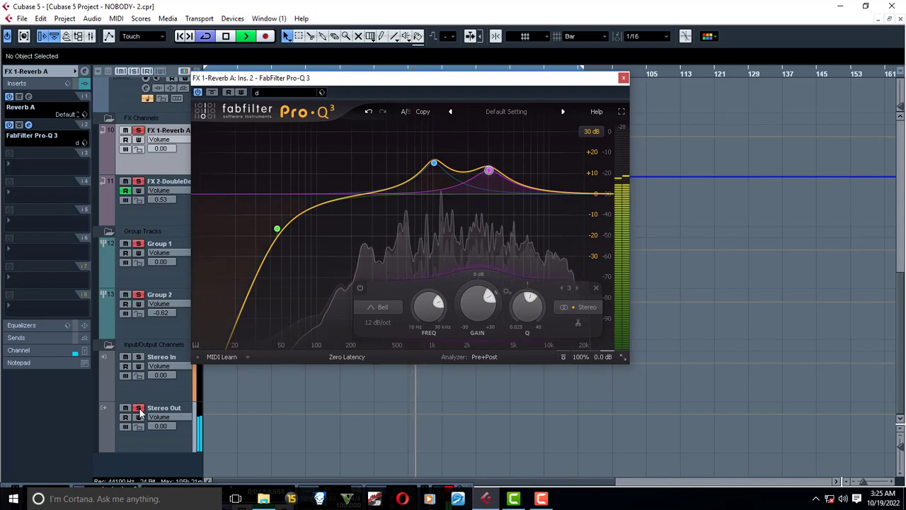
pyautogui.click(138, 244)
pyautogui.press('space')
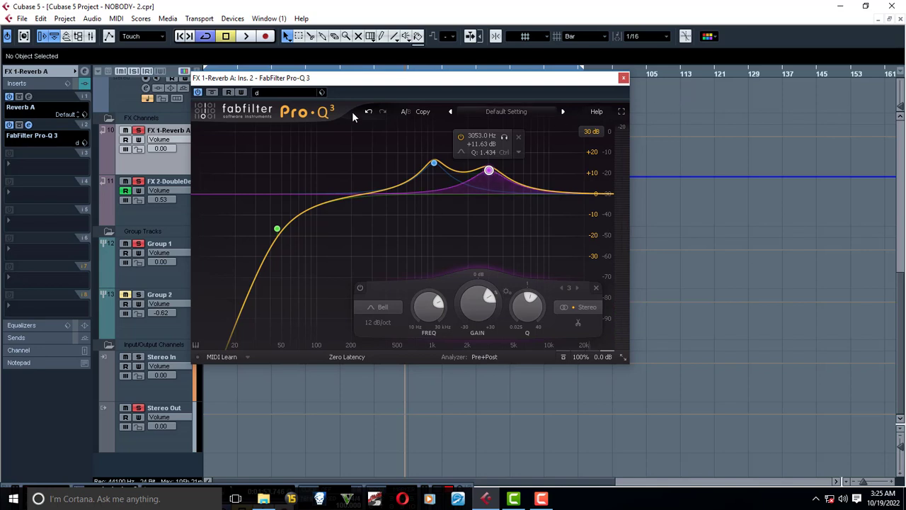
# Compare the reverb's sound during playback with FX 1-Reverb A's FabFilter Pro-Q 3 switched off and back on
pyautogui.click(198, 93)
pyautogui.press('space')
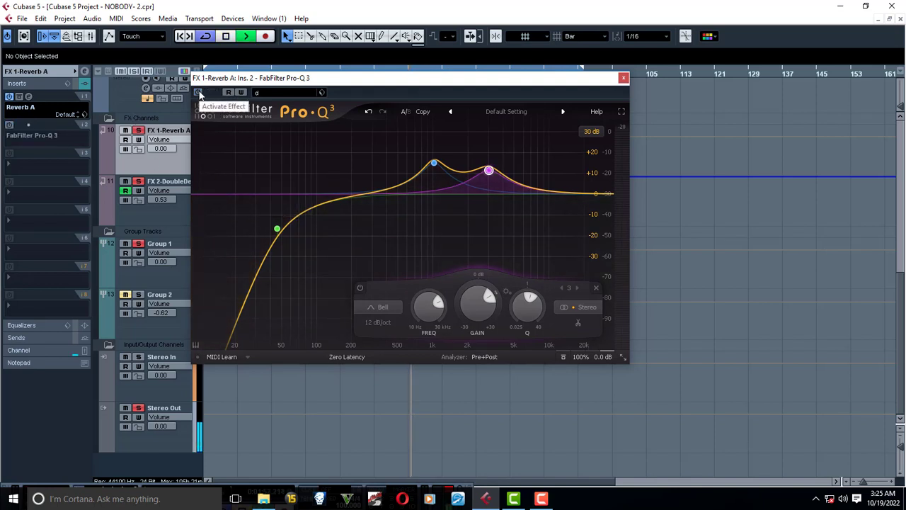
pyautogui.press('space')
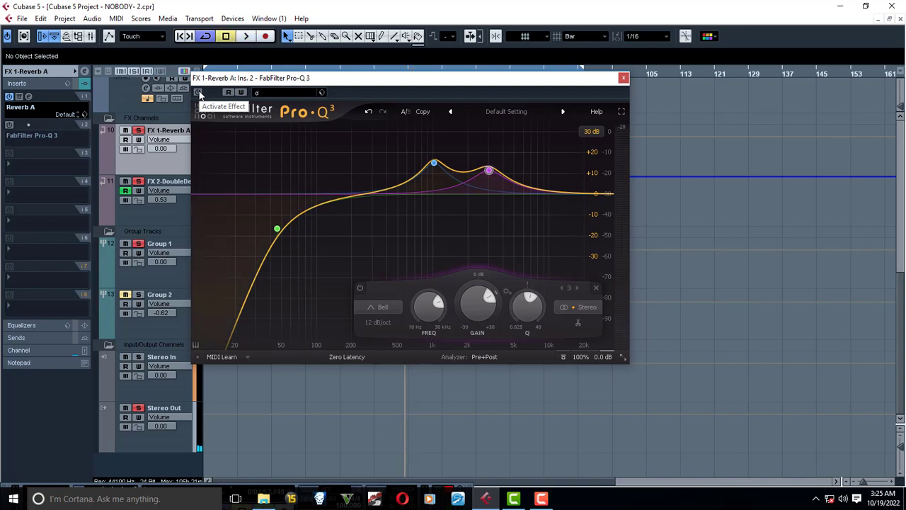
pyautogui.click(199, 93)
pyautogui.press('space')
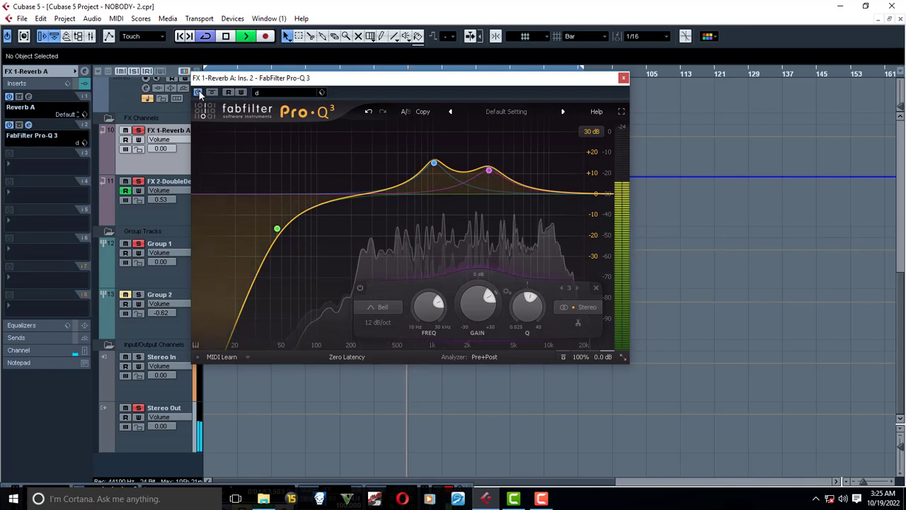
pyautogui.press('space')
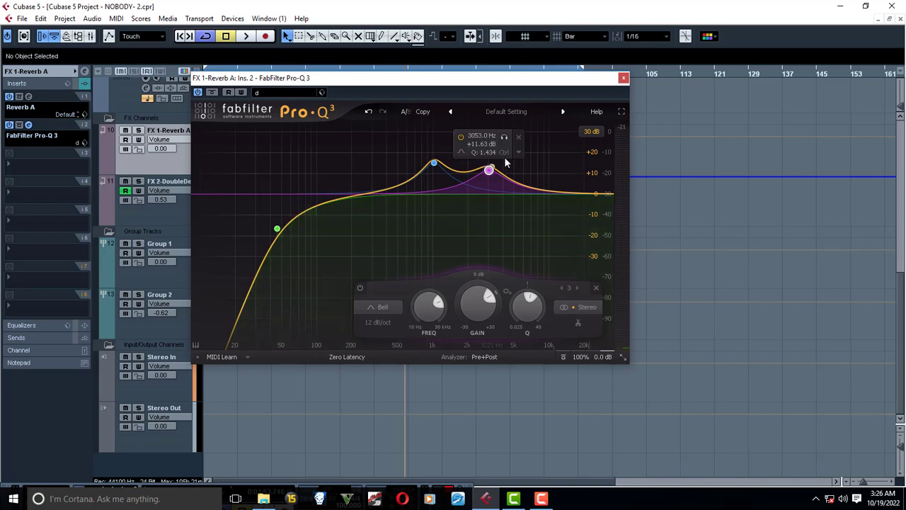
# Close the reverb's FabFilter Pro-Q 3 window and audition the vocal group through the reverb and delay channels
pyautogui.click(623, 79)
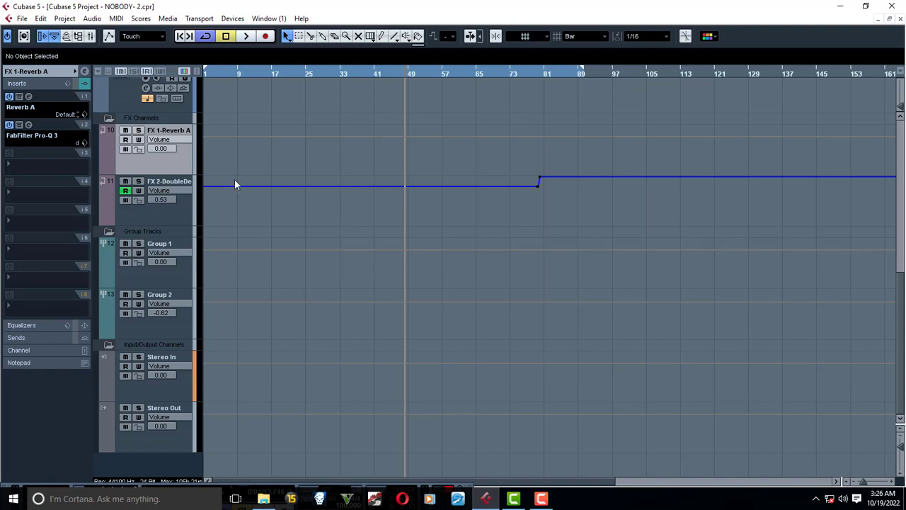
pyautogui.press('space')
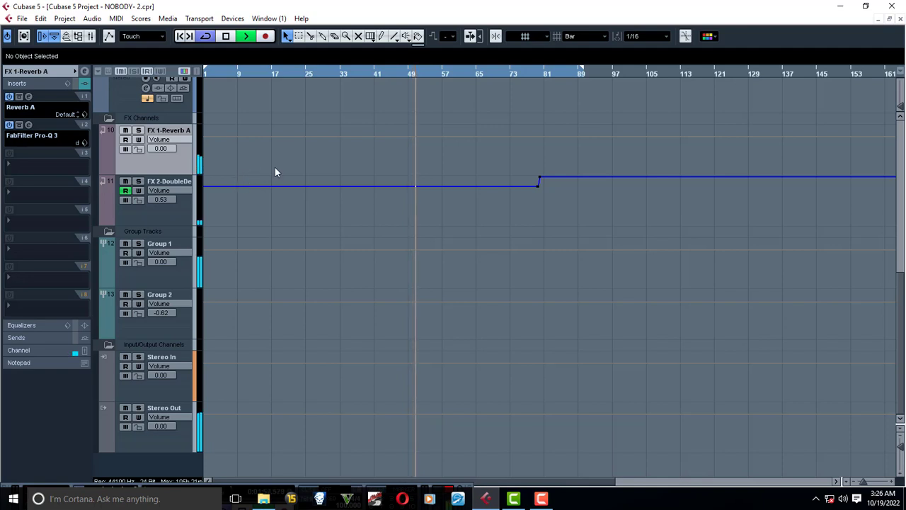
pyautogui.press('space')
pyautogui.scroll(5, 375, 175)
pyautogui.scroll(-5, 359, 282)
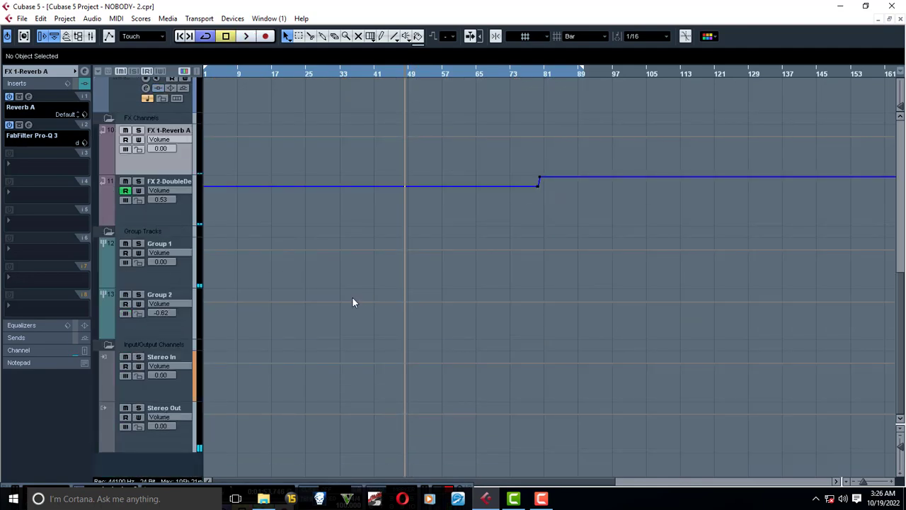
# Examine Group 1's channel equalizer in its VST channel settings while the project plays
pyautogui.click(182, 275)
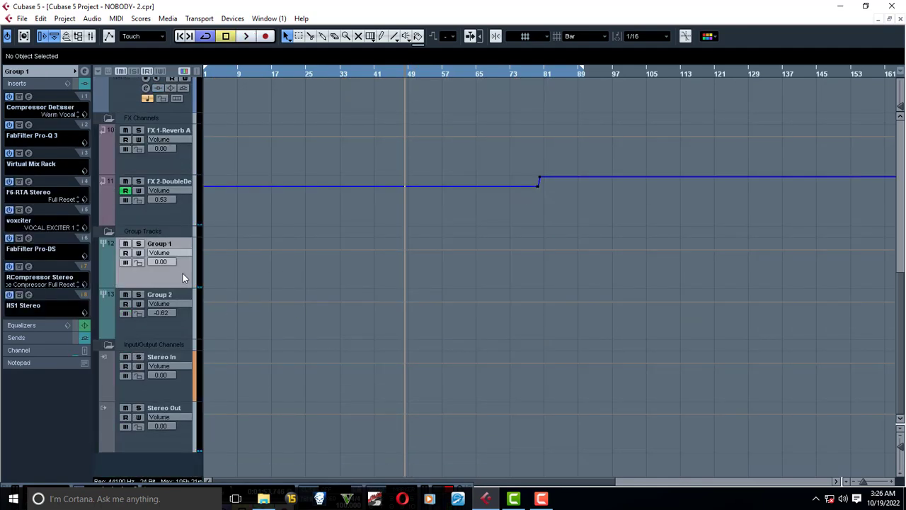
pyautogui.click(84, 73)
pyautogui.moveTo(306, 174); pyautogui.dragTo(374, 115)
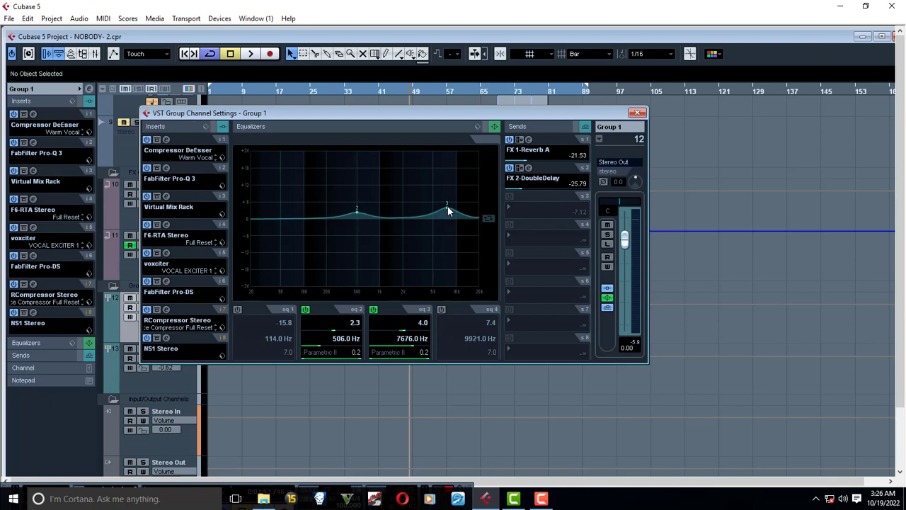
pyautogui.press('space')
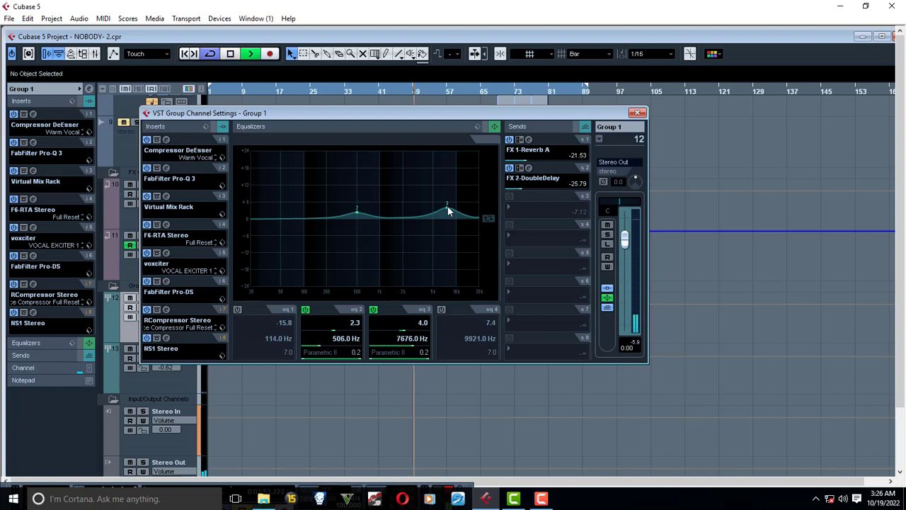
pyautogui.click(635, 115)
# Audition the full arrangement with the audio tracks zoomed in and the project window maximized, and stop playback
pyautogui.scroll(8, 739, 153)
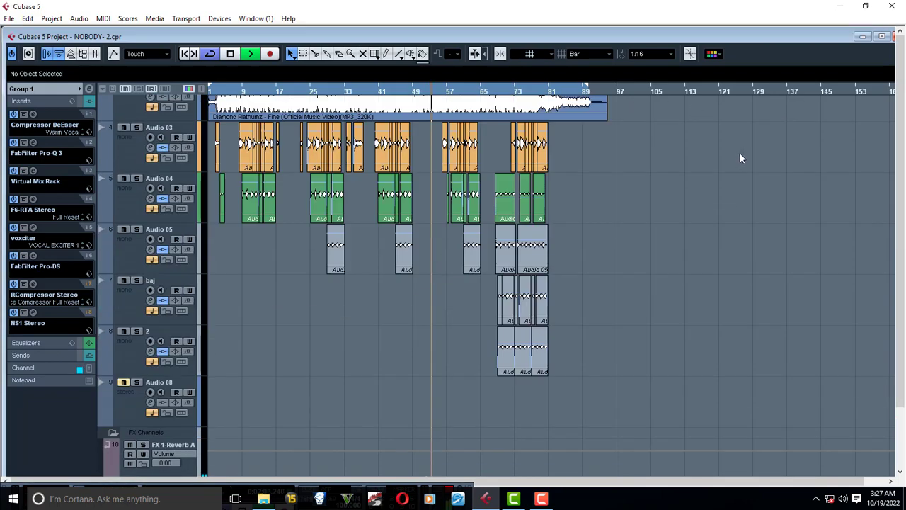
pyautogui.press('h')
pyautogui.press('h')
pyautogui.press('h')
pyautogui.press('h')
pyautogui.press('h')
pyautogui.press('h')
pyautogui.press('h')
pyautogui.press('h')
pyautogui.press('h')
pyautogui.press('h')
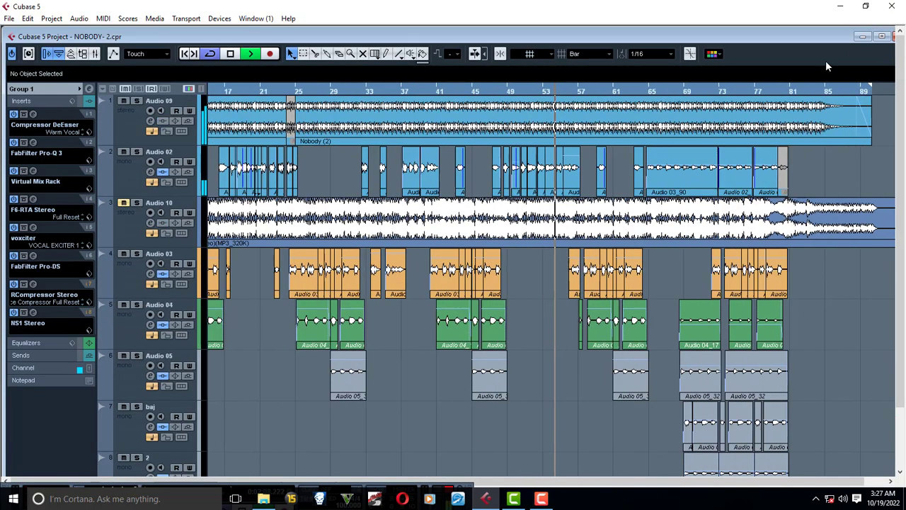
pyautogui.click(881, 37)
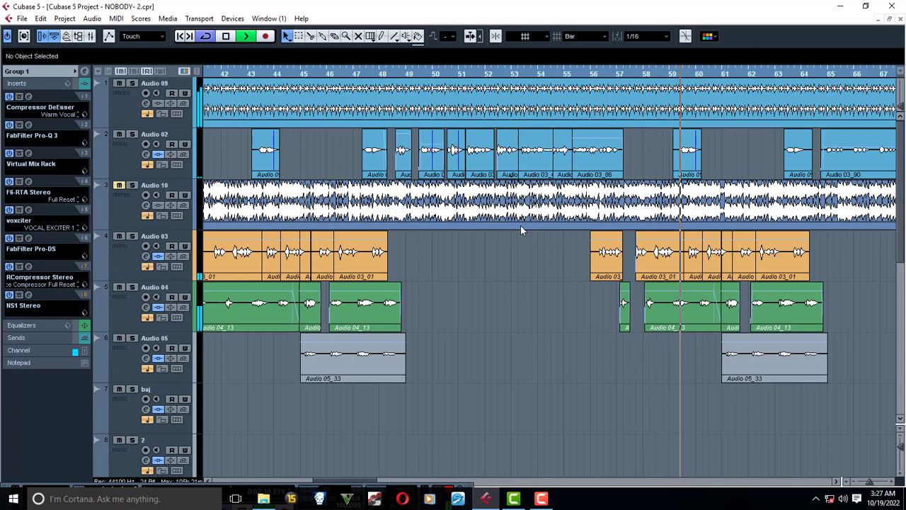
pyautogui.press('space')
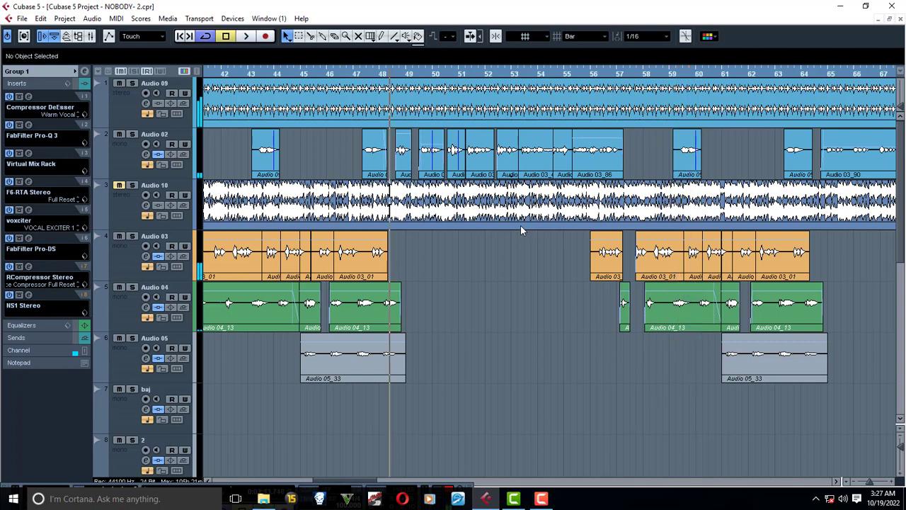